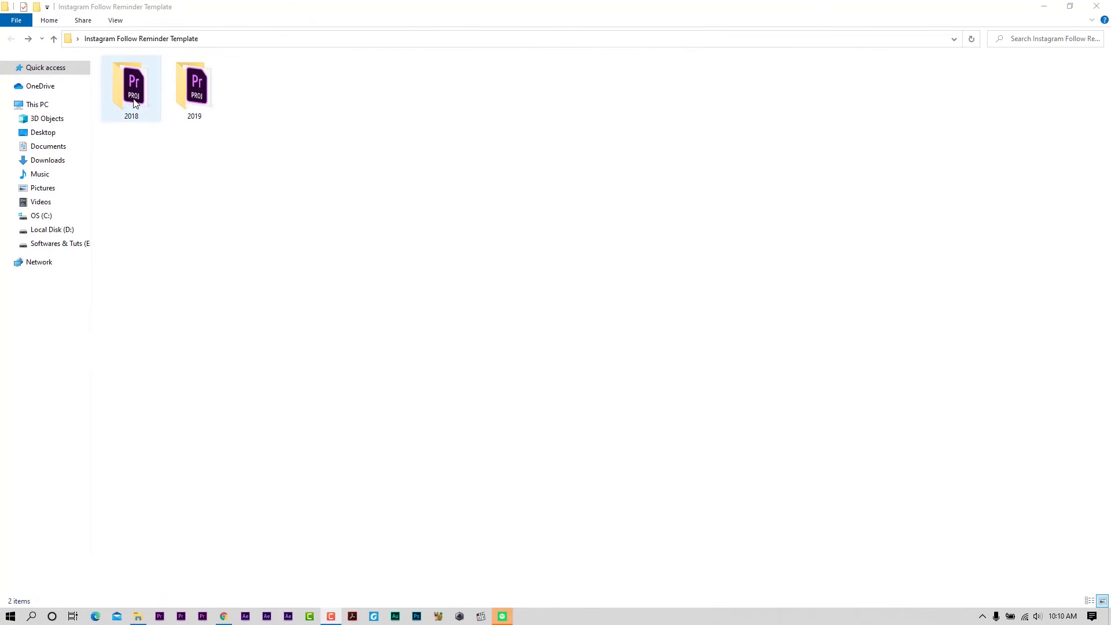
Step: Browse the template folders and open the 2019 version folder
{"action": "left_click", "coordinate": [134, 103]}
{"action": "left_click", "coordinate": [207, 99]}
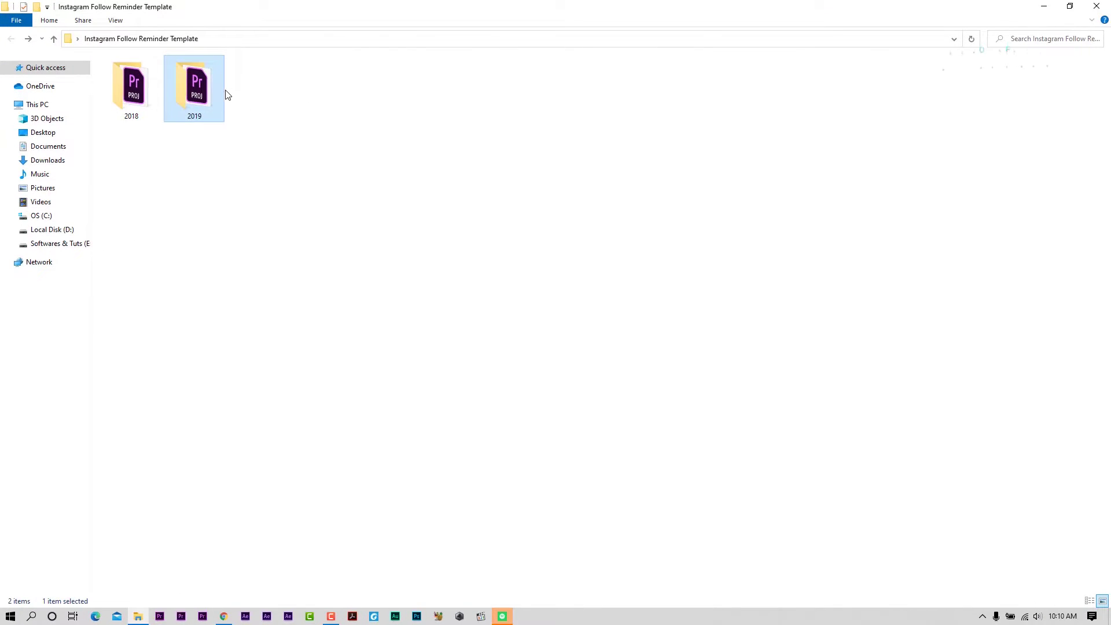
{"action": "double_click", "coordinate": [147, 81]}
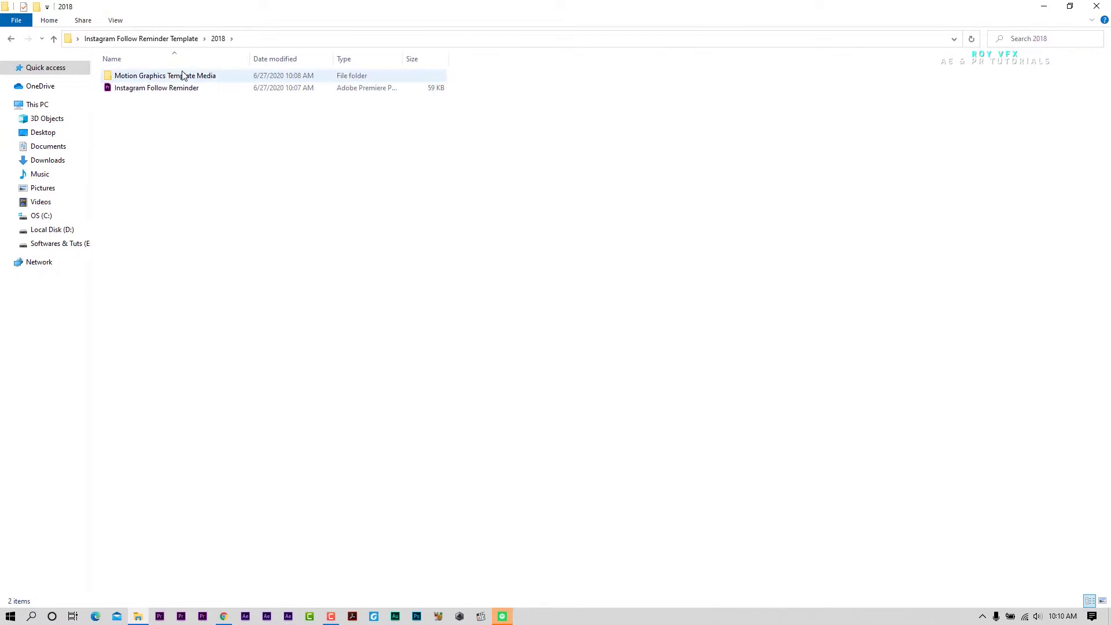
{"action": "left_click", "coordinate": [12, 40]}
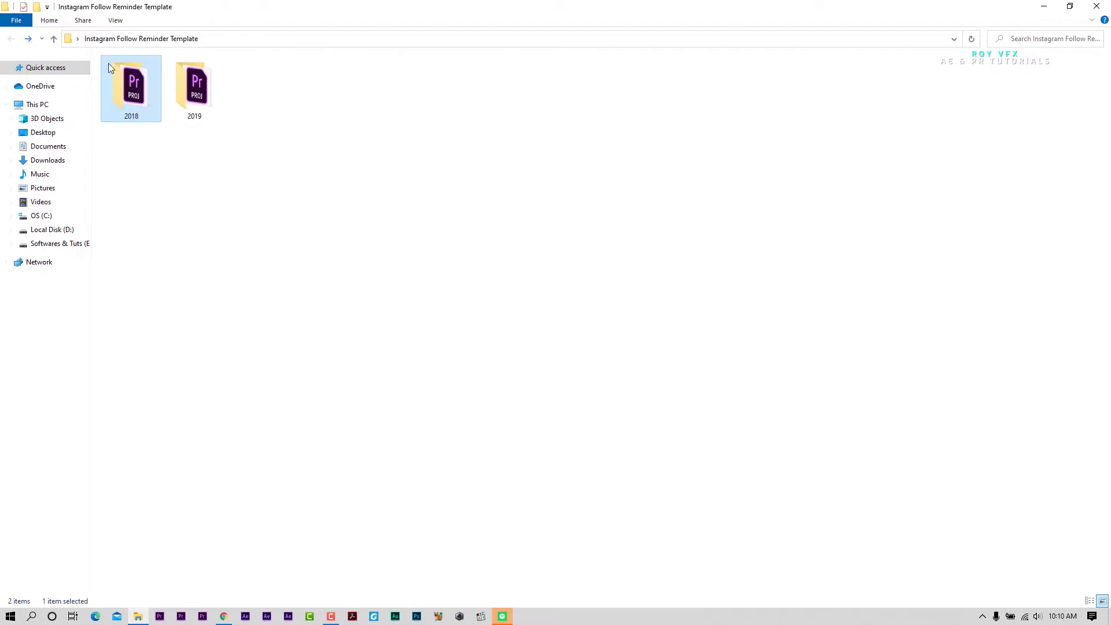
{"action": "double_click", "coordinate": [194, 87]}
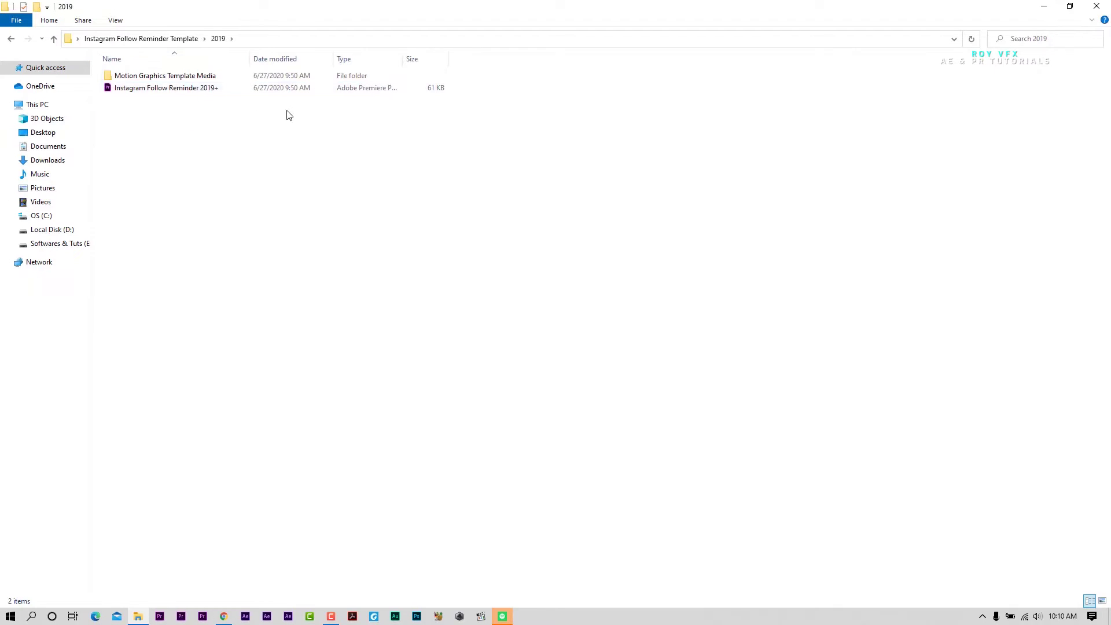
Step: Open the Instagram Follow Reminder 2019+ project file with Adobe Premiere Pro CC 2019
{"action": "left_click", "coordinate": [206, 80]}
{"action": "left_click", "coordinate": [203, 88]}
{"action": "left_click", "coordinate": [193, 121]}
{"action": "left_click", "coordinate": [184, 91]}
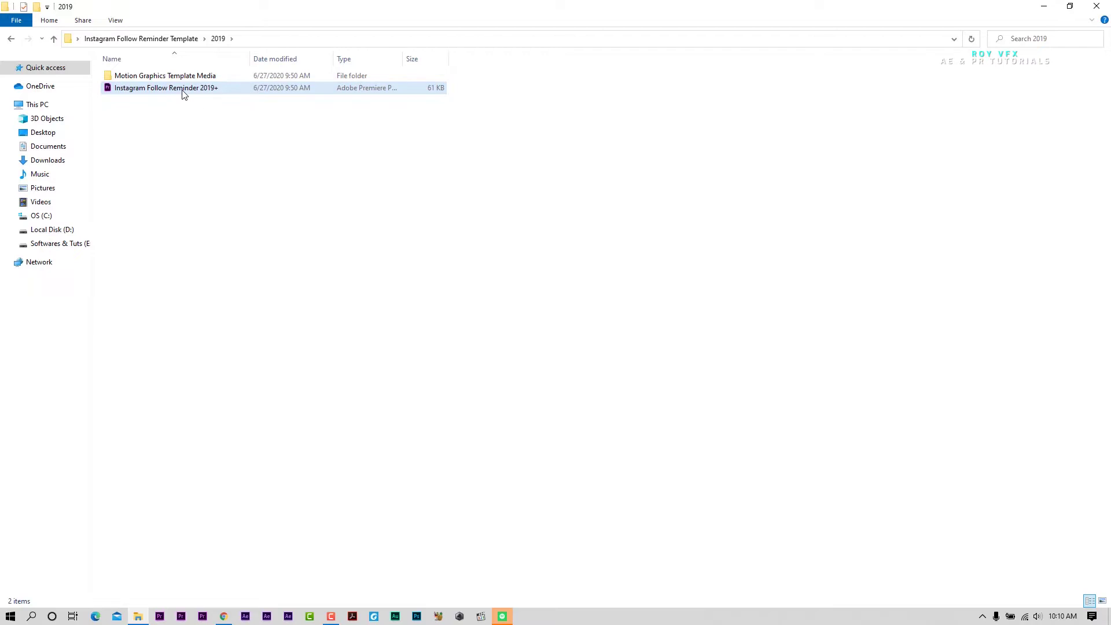
{"action": "right_click", "coordinate": [174, 88]}
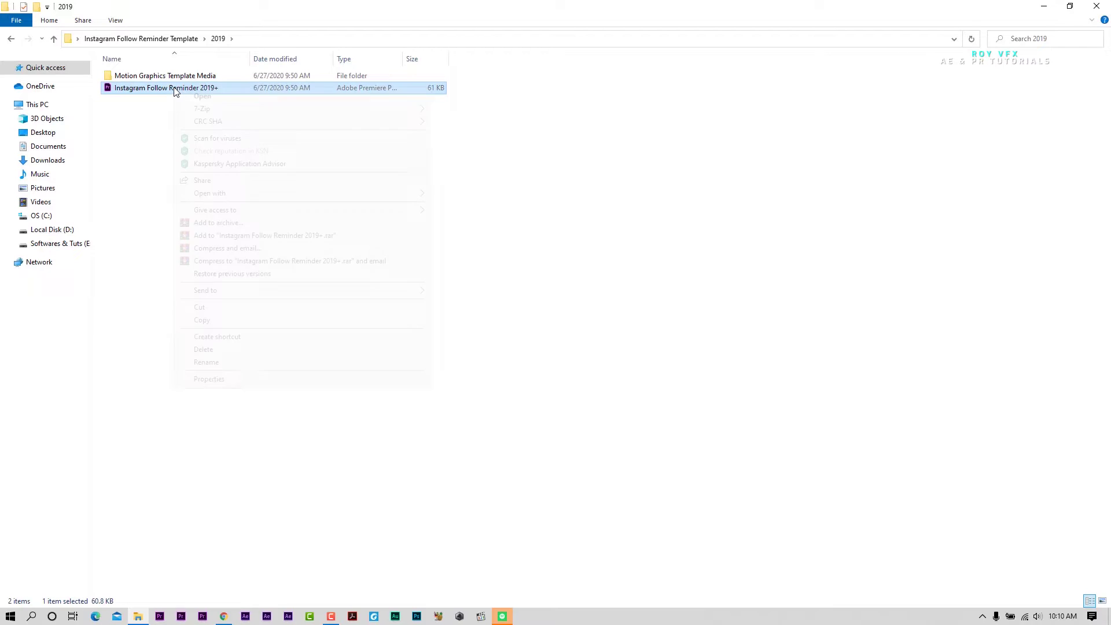
{"action": "mouse_move", "coordinate": [293, 195]}
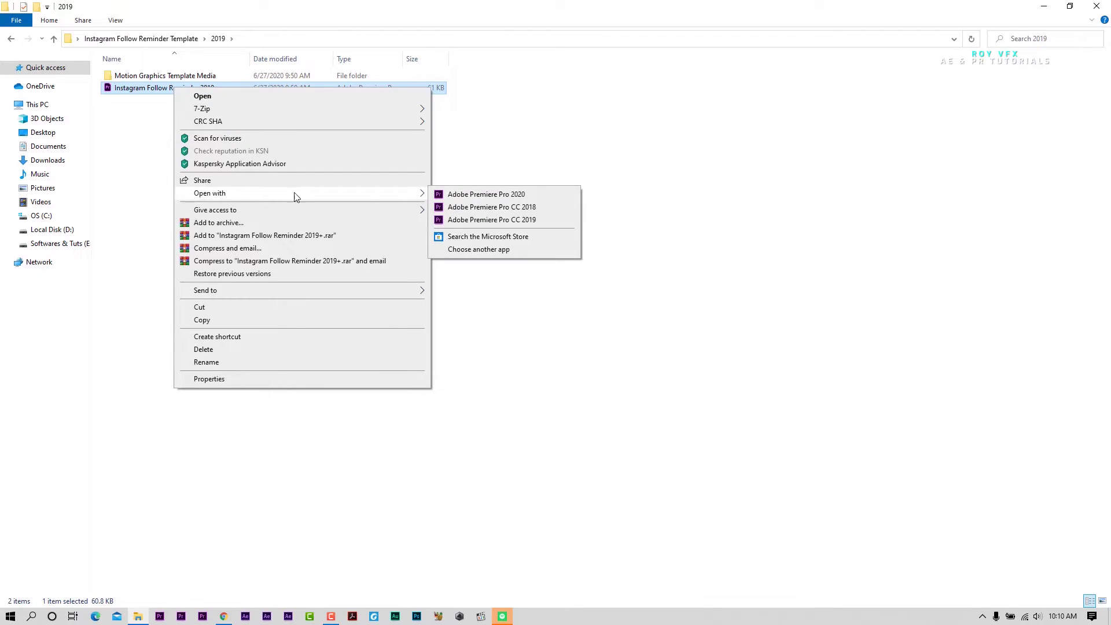
{"action": "left_click", "coordinate": [497, 220]}
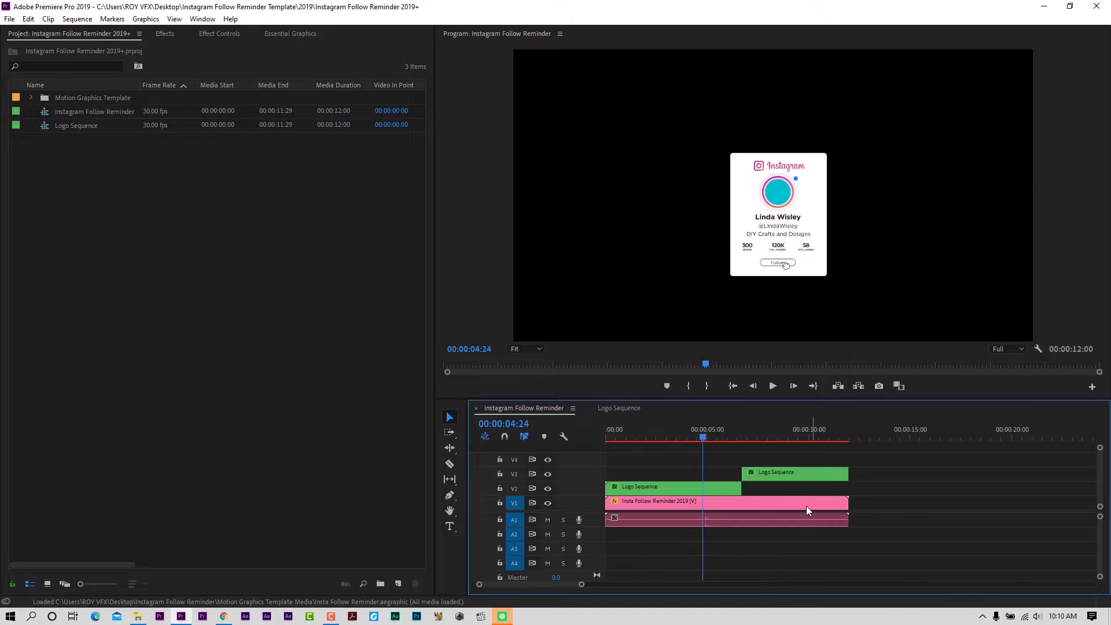
Step: Select the follow reminder clip and zoom the Program Monitor from Fit to 150%
{"action": "left_click", "coordinate": [725, 501]}
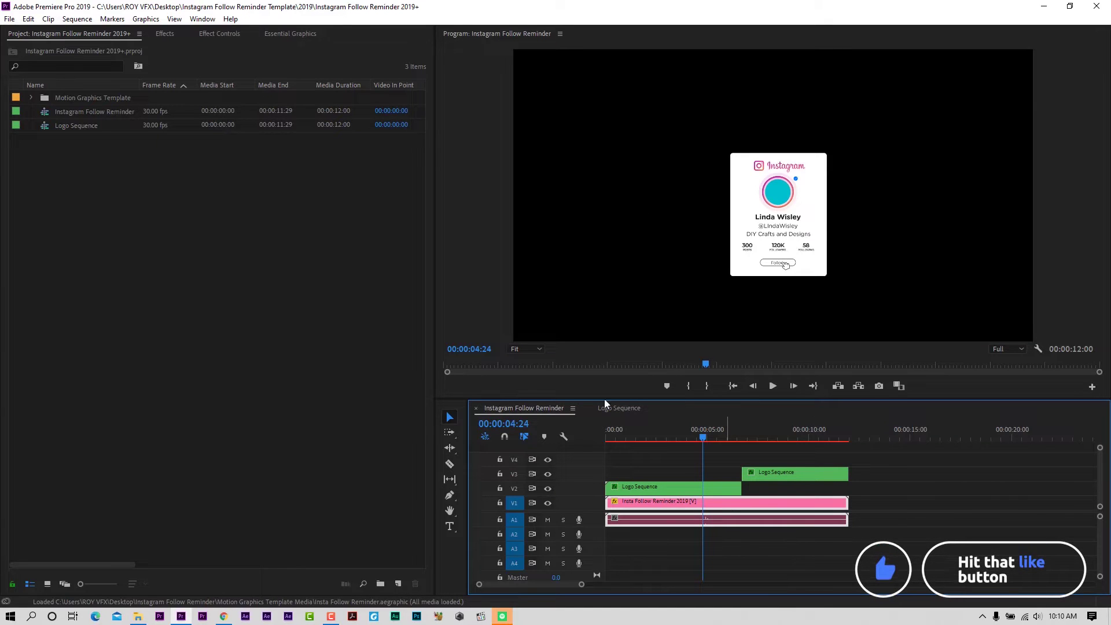
{"action": "left_click", "coordinate": [539, 349]}
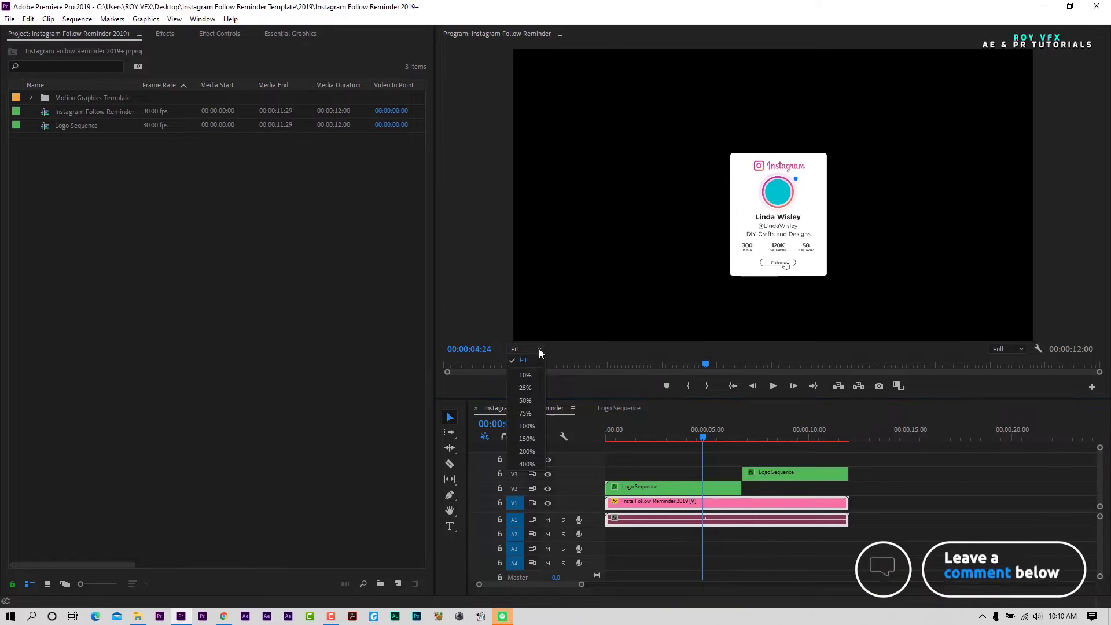
{"action": "left_click", "coordinate": [529, 438]}
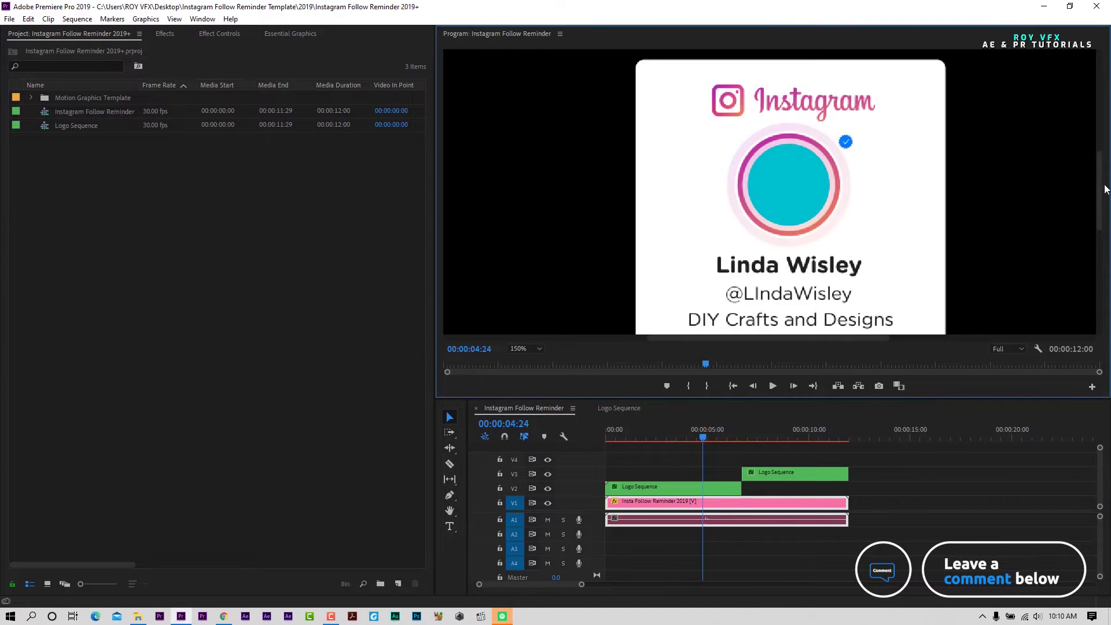
{"action": "left_click_drag", "start_coordinate": [1100, 165], "coordinate": [1100, 176]}
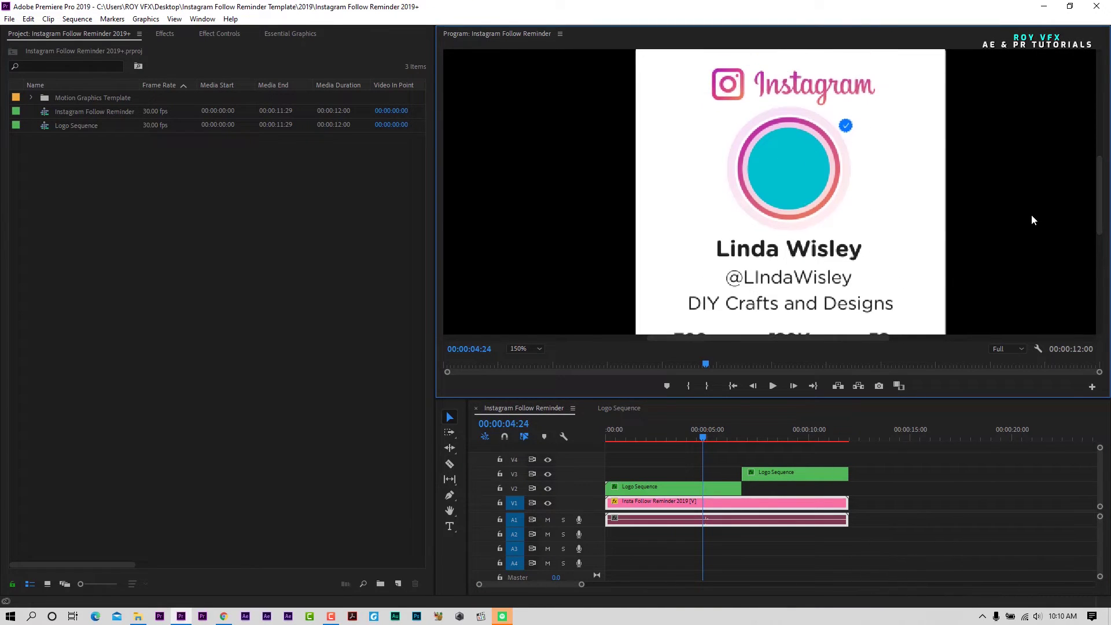
{"action": "left_click", "coordinate": [64, 109]}
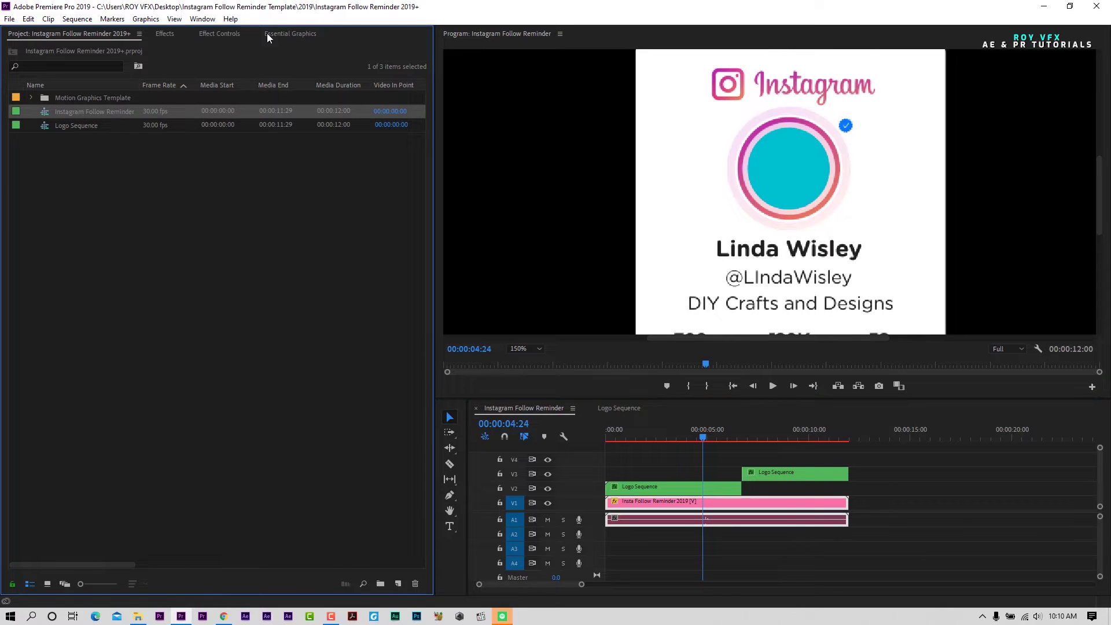
{"action": "left_click", "coordinate": [286, 33]}
{"action": "left_click", "coordinate": [655, 503]}
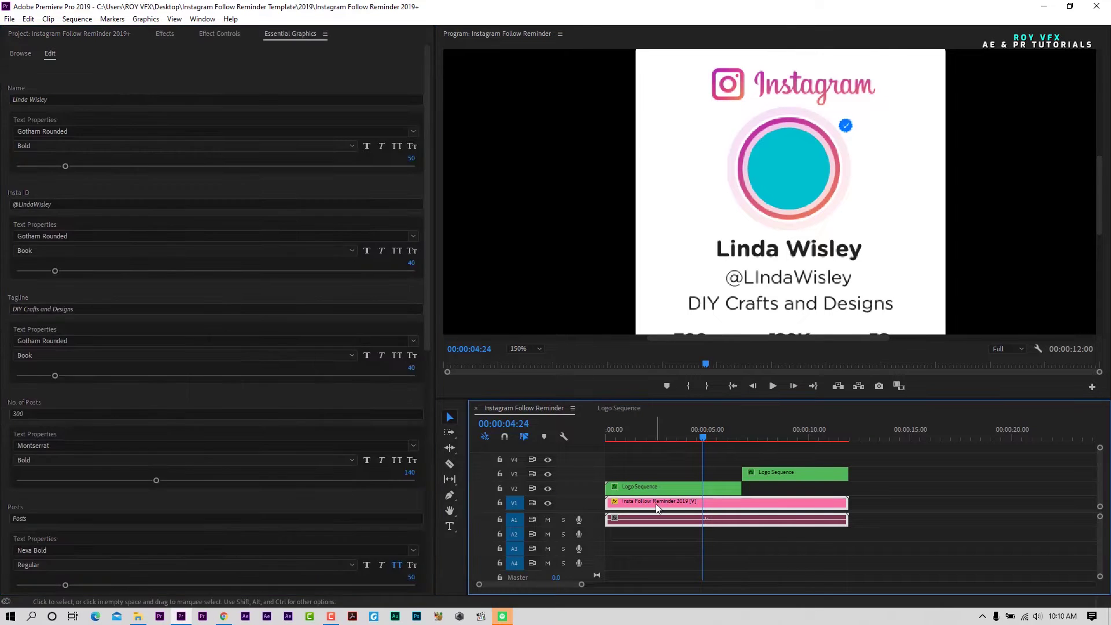
{"action": "left_click", "coordinate": [71, 99]}
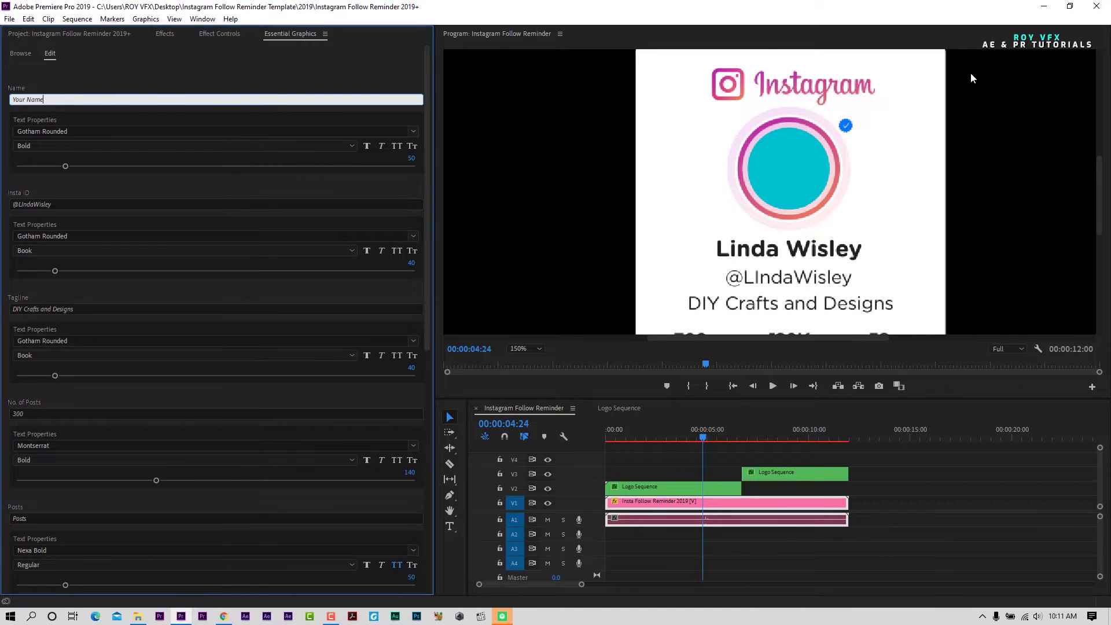
{"action": "key", "text": "Tab"}
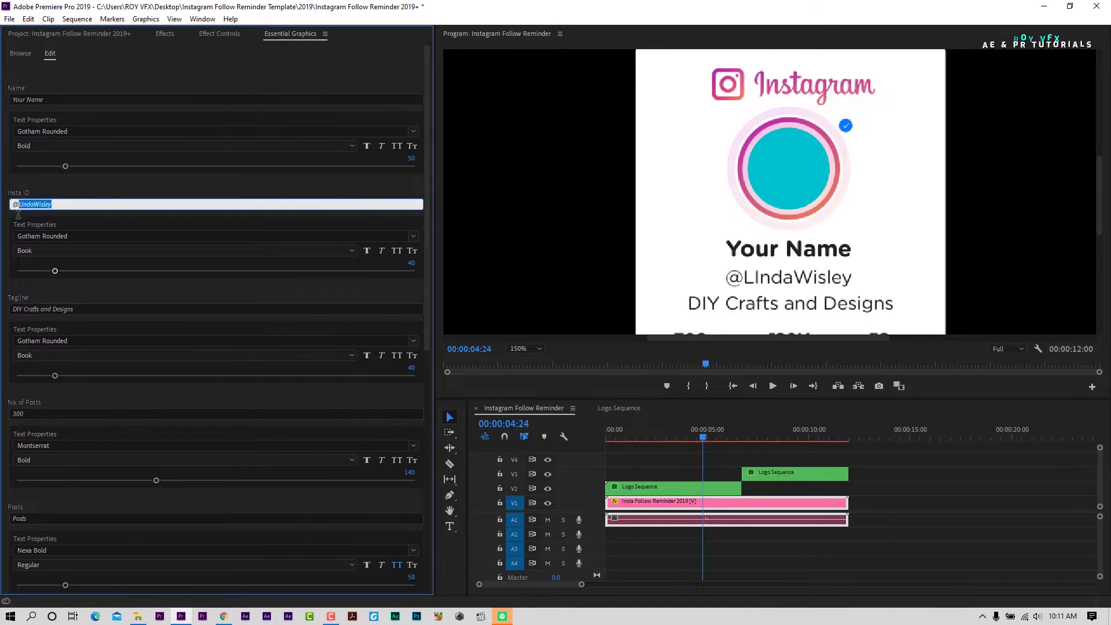
{"action": "key", "text": "Tab"}
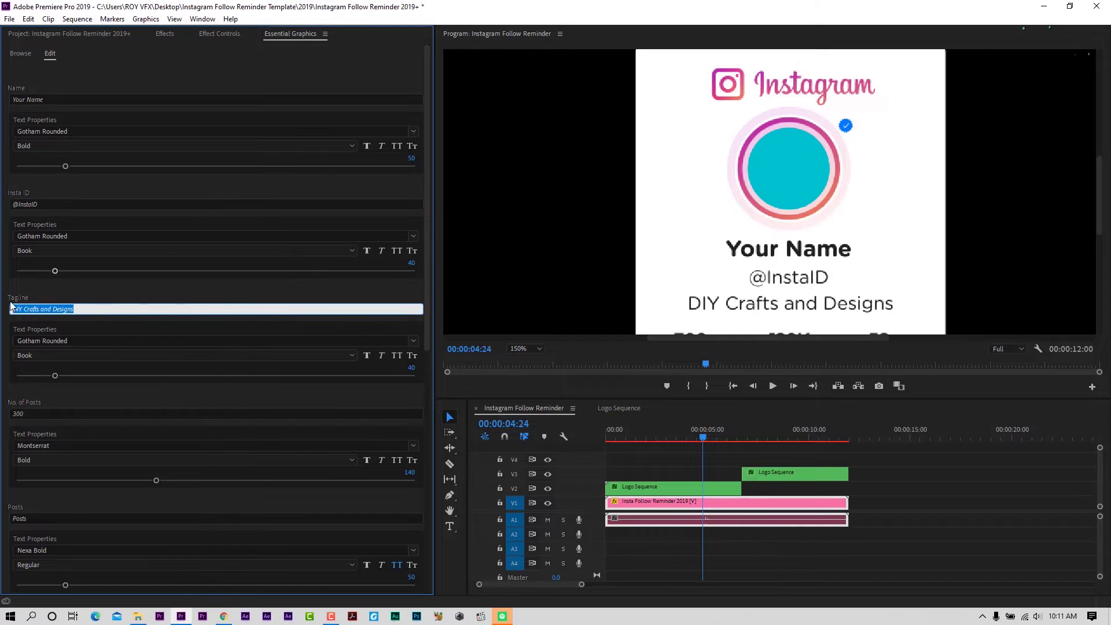
{"action": "type", "text": "Your Tagline"}
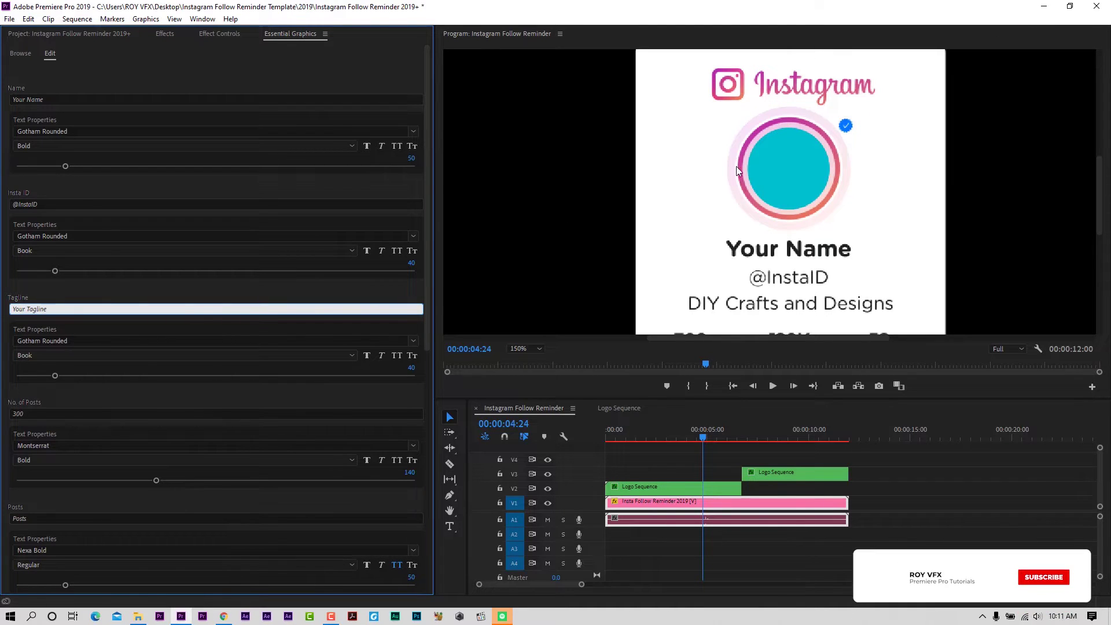
{"action": "left_click", "coordinate": [98, 402]}
{"action": "left_click_drag", "start_coordinate": [1101, 184], "coordinate": [1102, 219]}
Step: Set the card's counts to 50 posts, 50K followers and 30 following
{"action": "left_click", "coordinate": [58, 414]}
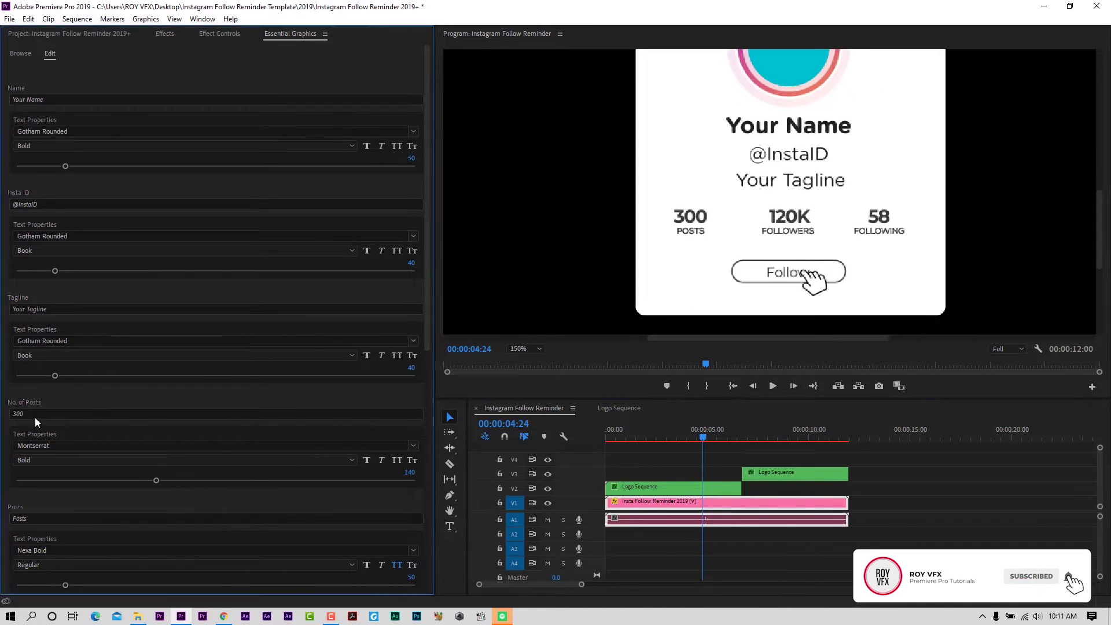
{"action": "type", "text": "50"}
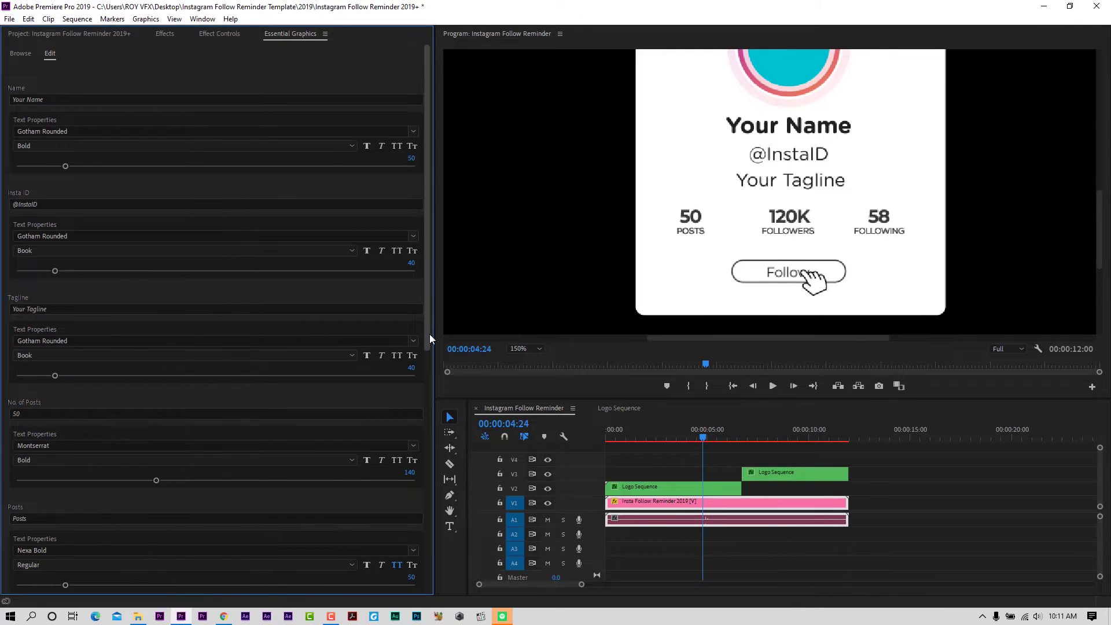
{"action": "scroll", "coordinate": [194, 387], "scroll_direction": "down", "scroll_amount": 4}
{"action": "left_click", "coordinate": [194, 370]}
{"action": "type", "text": "50K"}
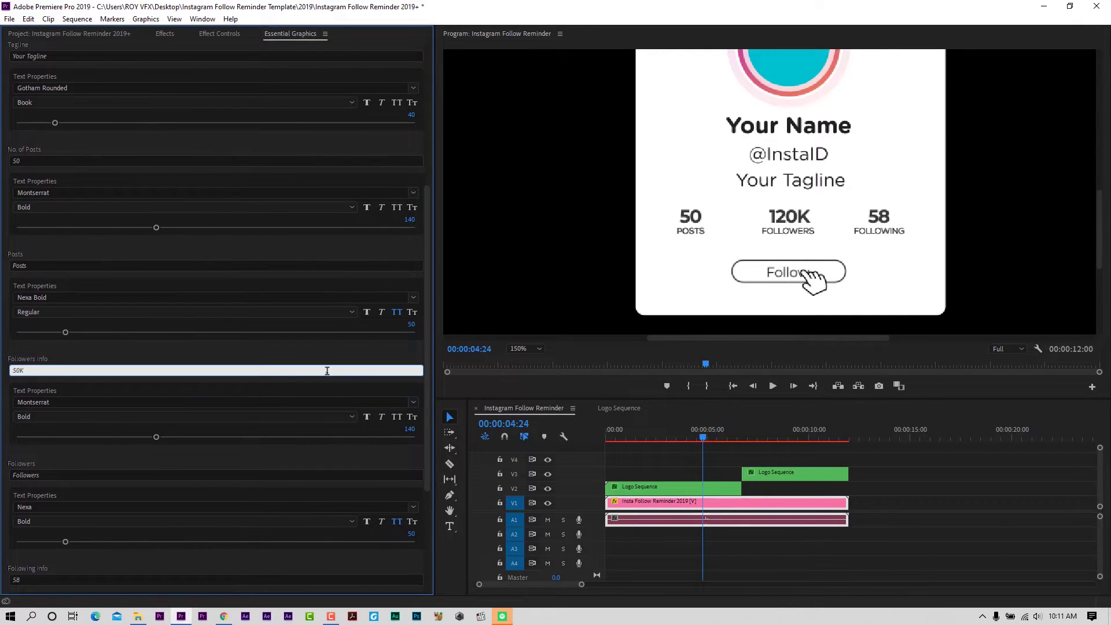
{"action": "key", "text": "Return"}
{"action": "scroll", "coordinate": [405, 441], "scroll_direction": "down", "scroll_amount": 3}
{"action": "left_click", "coordinate": [18, 409]}
{"action": "type", "text": "30"}
{"action": "key", "text": "Return"}
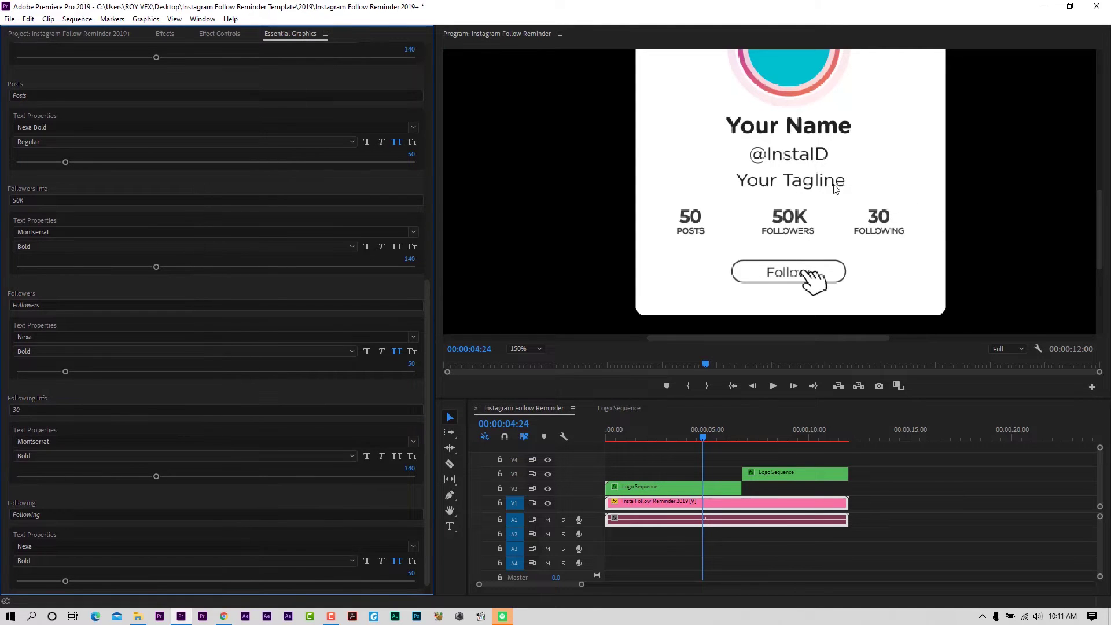
{"action": "left_click_drag", "start_coordinate": [1102, 266], "coordinate": [1101, 225]}
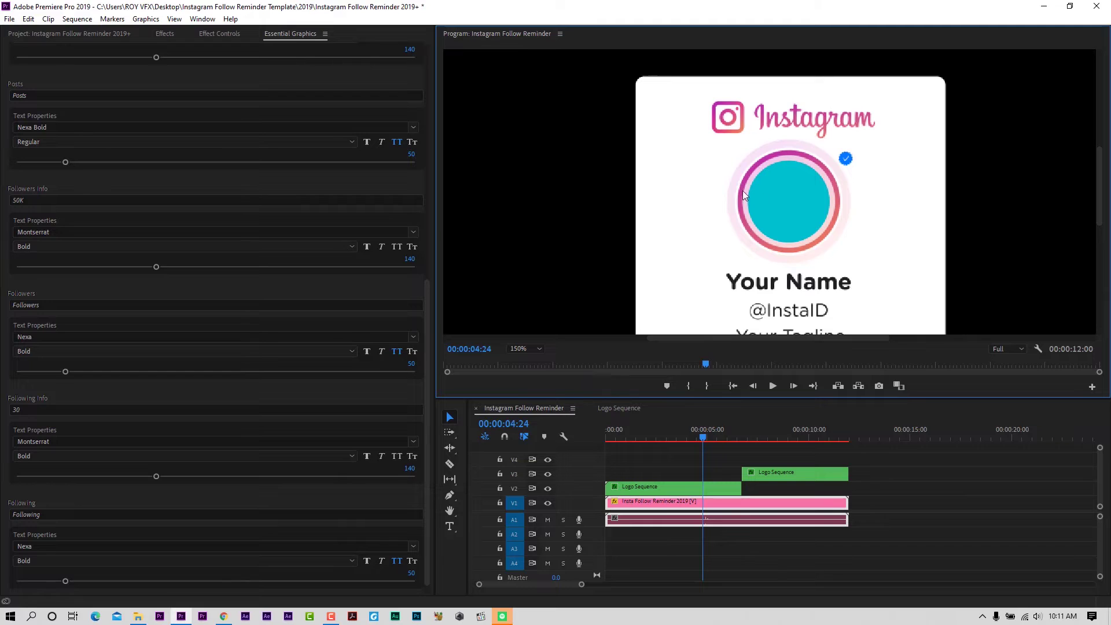
Step: Open the Logo Sequence nested clip and view its cyan circle graphic at 100%
{"action": "double_click", "coordinate": [638, 489]}
{"action": "left_click", "coordinate": [648, 504]}
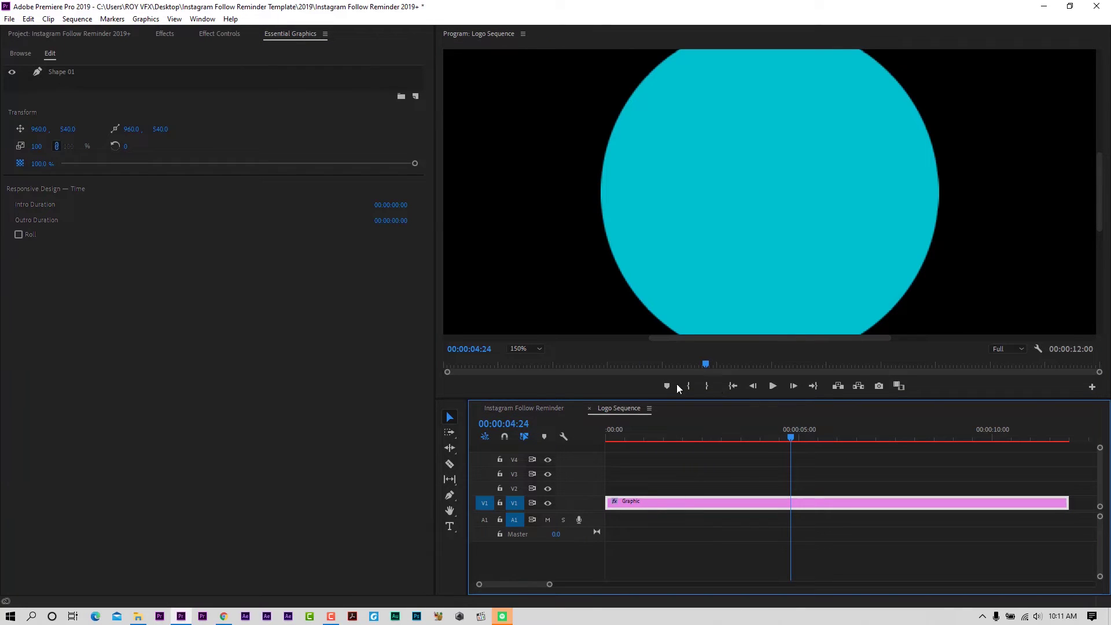
{"action": "left_click", "coordinate": [526, 348]}
{"action": "left_click", "coordinate": [528, 429]}
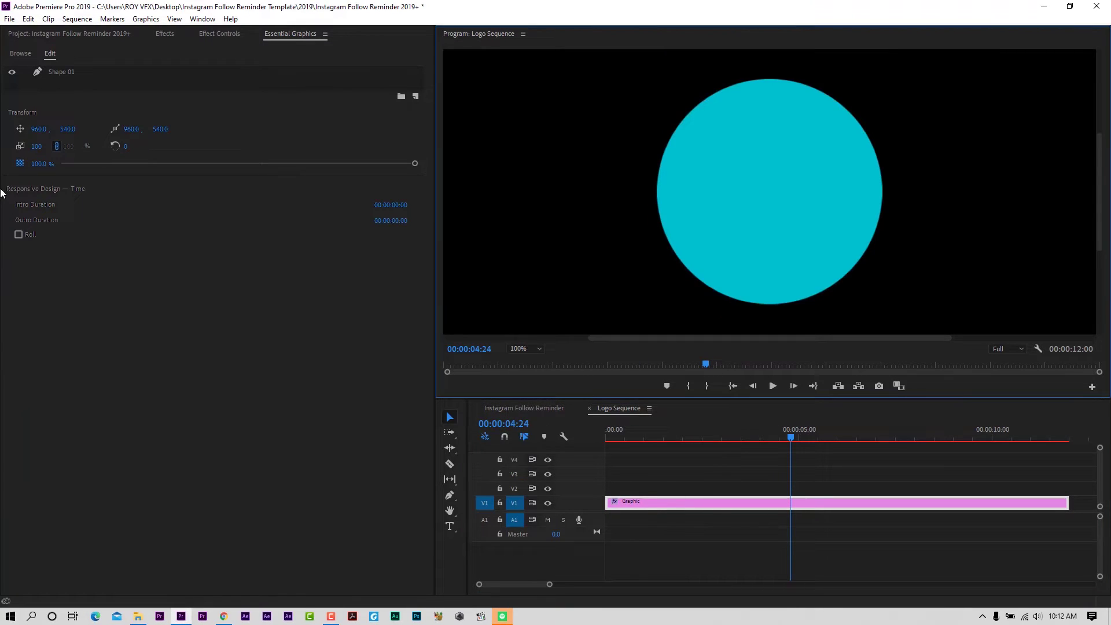
{"action": "left_click", "coordinate": [72, 34]}
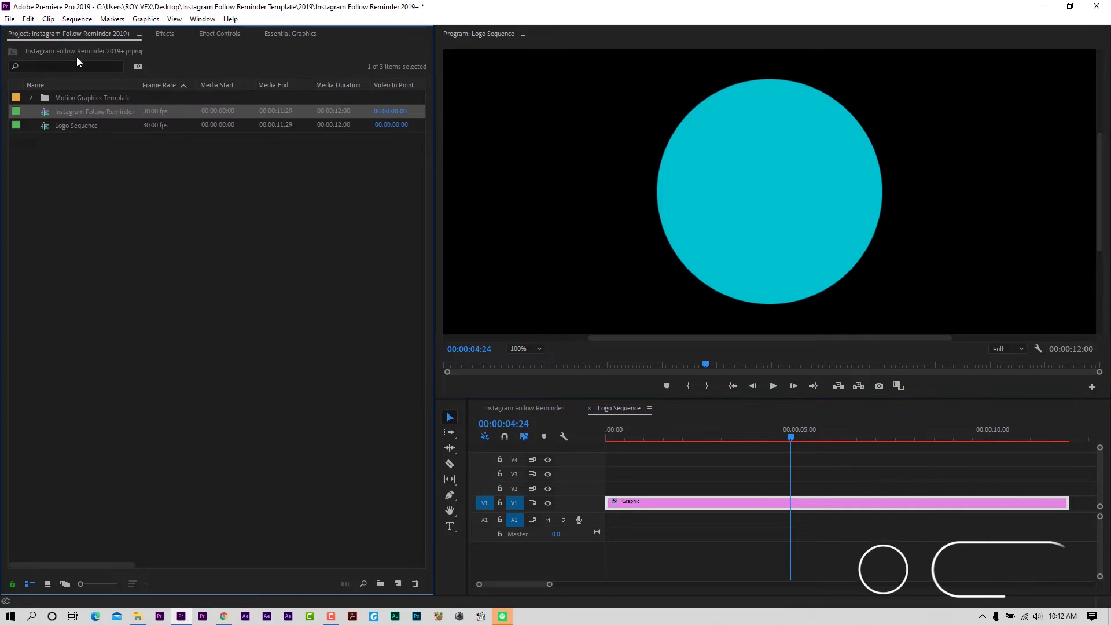
{"action": "right_click", "coordinate": [104, 231]}
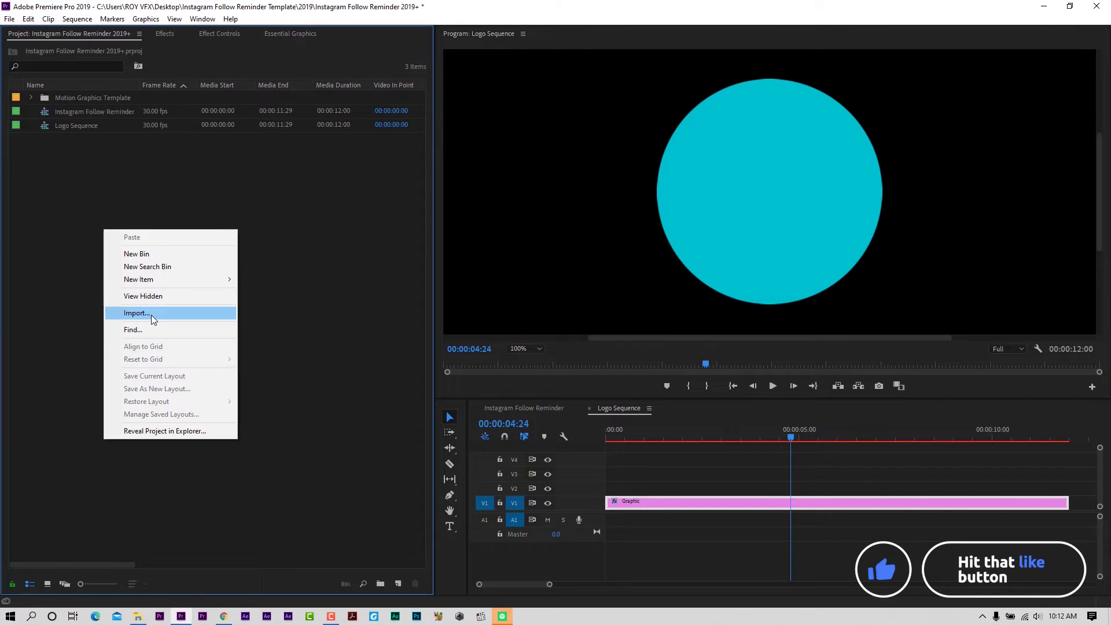
Step: Import the kal-visuals portrait, place it on V2 at 0:00, and extend it to about 10 s
{"action": "left_click", "coordinate": [144, 312]}
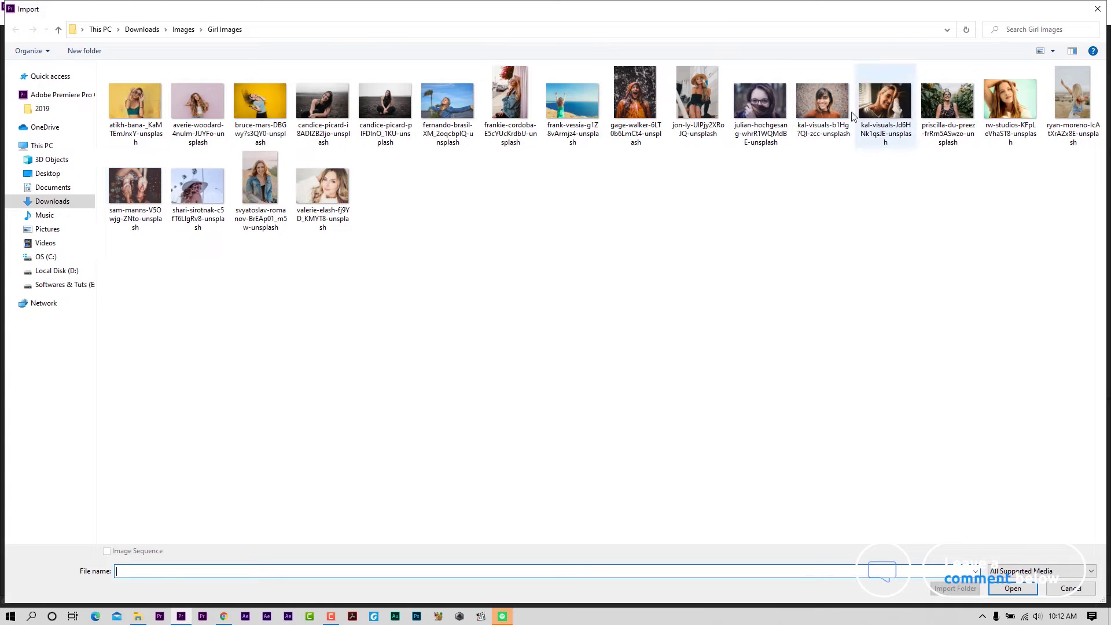
{"action": "double_click", "coordinate": [827, 107]}
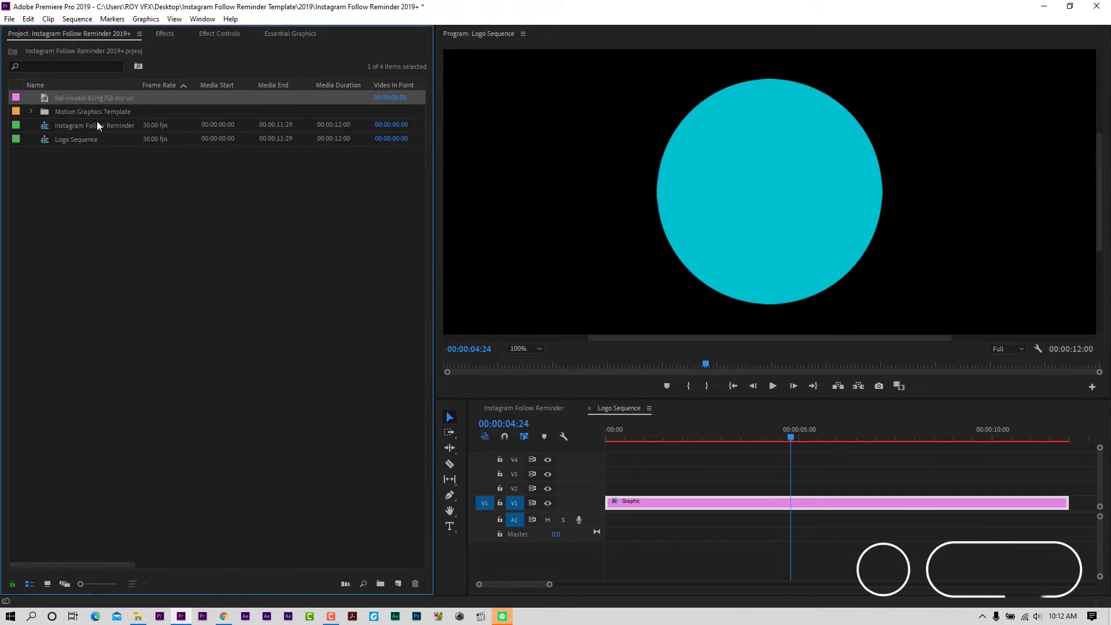
{"action": "left_click", "coordinate": [77, 99]}
{"action": "left_click", "coordinate": [81, 155]}
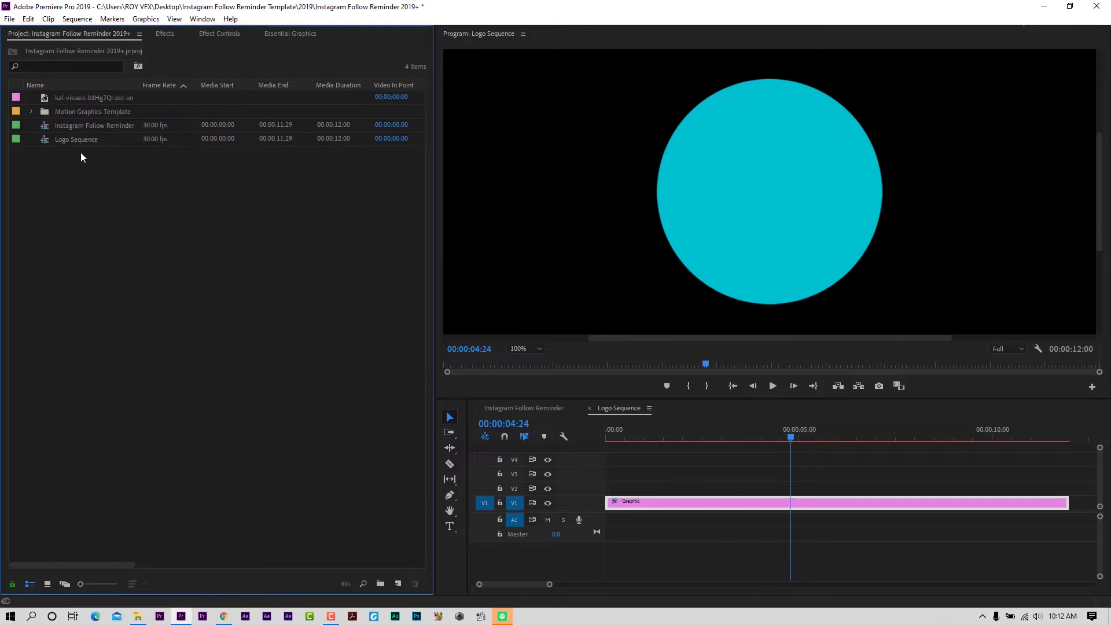
{"action": "left_click", "coordinate": [67, 98]}
{"action": "left_click_drag", "start_coordinate": [64, 96], "coordinate": [613, 487]}
{"action": "left_click_drag", "start_coordinate": [797, 487], "coordinate": [1067, 489]}
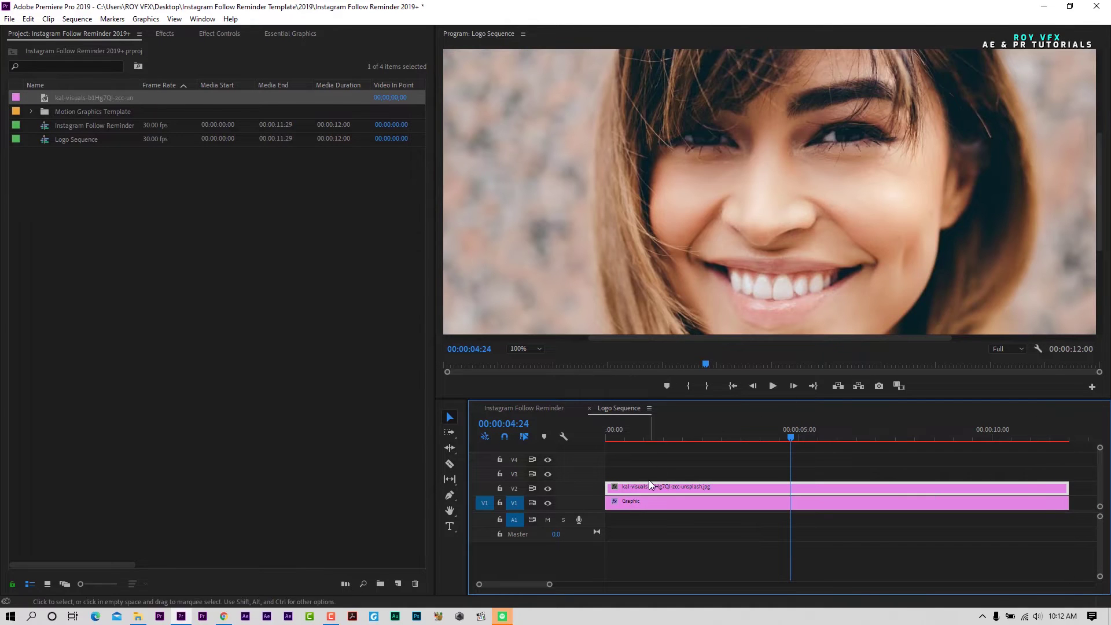
Step: Shrink the profile photo to scale 33 and shift it slightly left, checking the card at 200%
{"action": "left_click", "coordinate": [219, 33]}
{"action": "left_click_drag", "start_coordinate": [128, 105], "coordinate": [423, 199]}
{"action": "left_click", "coordinate": [515, 408]}
{"action": "left_click", "coordinate": [525, 348]}
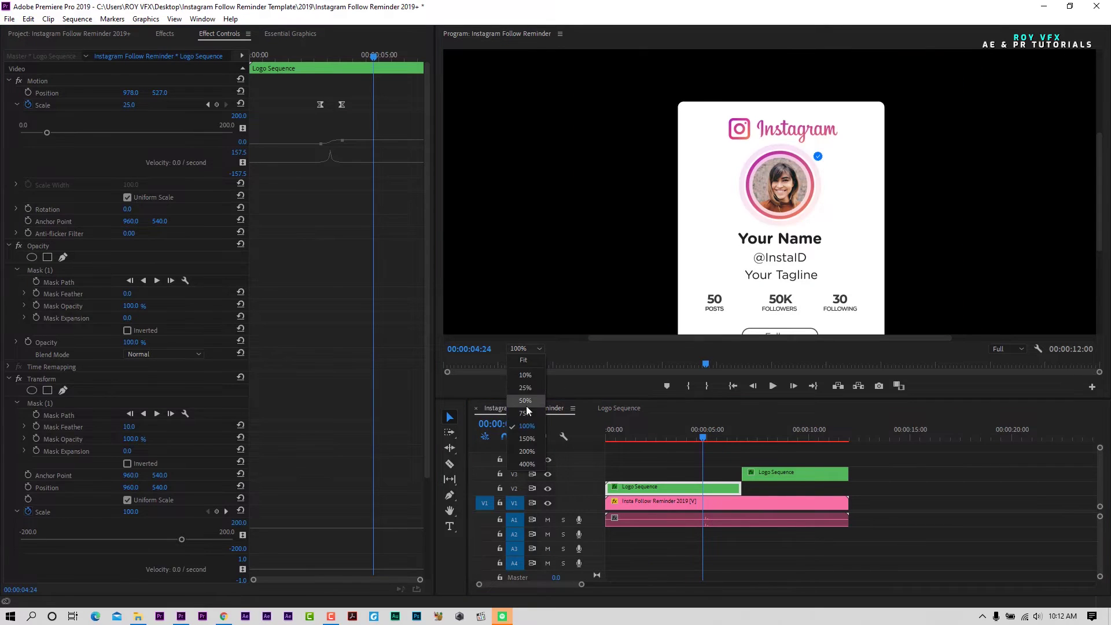
{"action": "left_click", "coordinate": [523, 455]}
{"action": "left_click", "coordinate": [618, 408]}
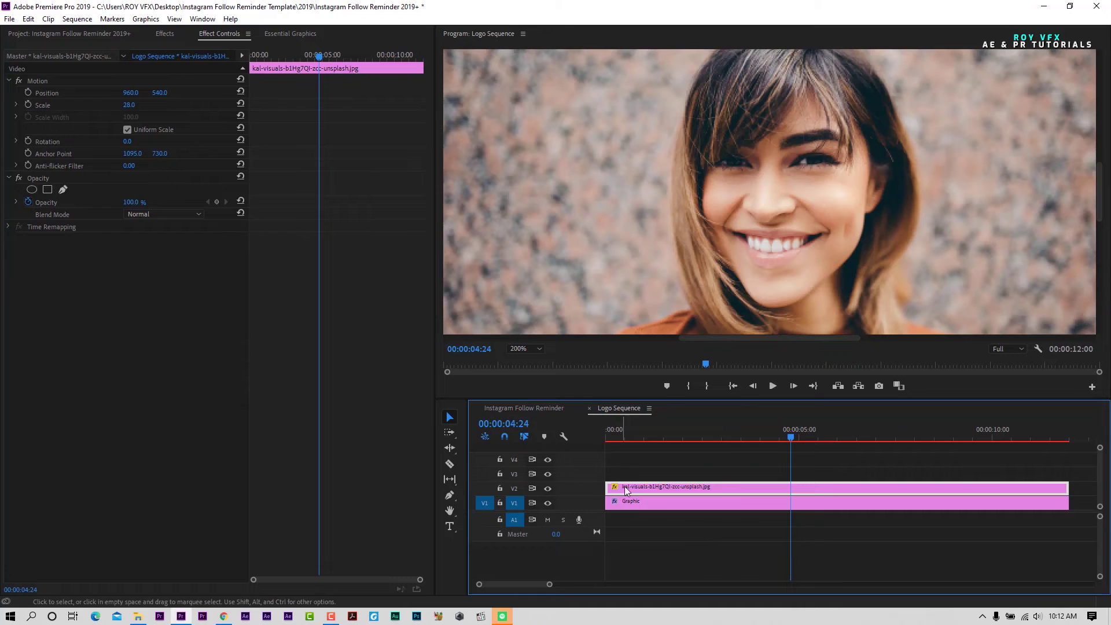
{"action": "left_click_drag", "start_coordinate": [143, 92], "coordinate": [137, 95]}
{"action": "left_click", "coordinate": [523, 408]}
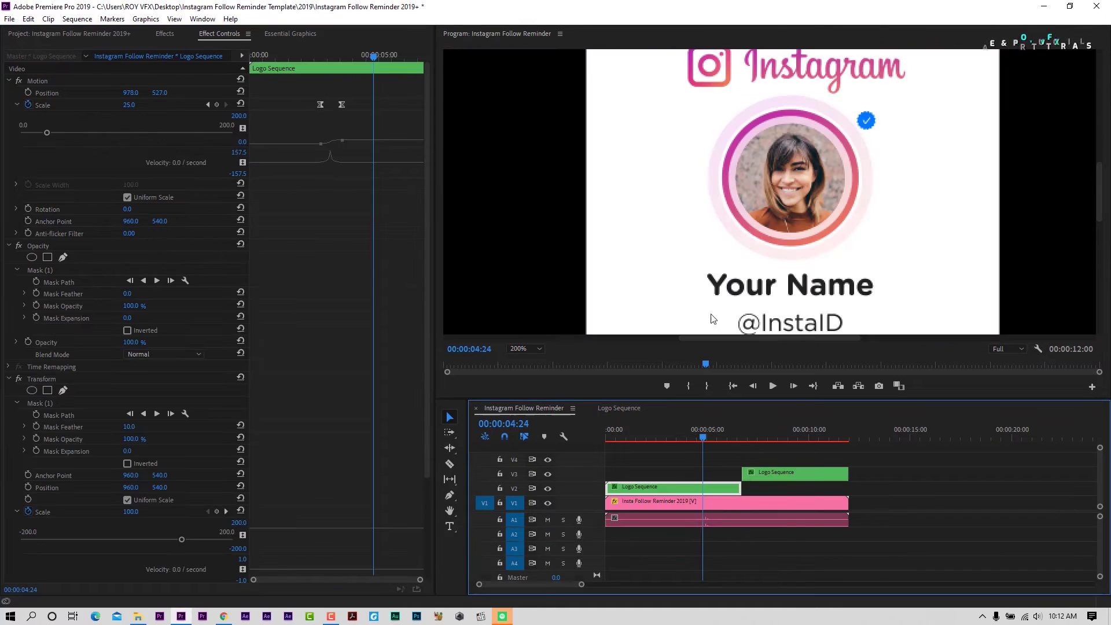
Step: Fit the card in the preview and turn on the Transparency Grid
{"action": "mouse_move", "coordinate": [1102, 179]}
{"action": "left_mouse_down"}
{"action": "mouse_move", "coordinate": [1102, 243]}
{"action": "mouse_move", "coordinate": [1102, 184]}
{"action": "left_mouse_up"}
{"action": "left_click", "coordinate": [526, 349]}
{"action": "left_click", "coordinate": [530, 355]}
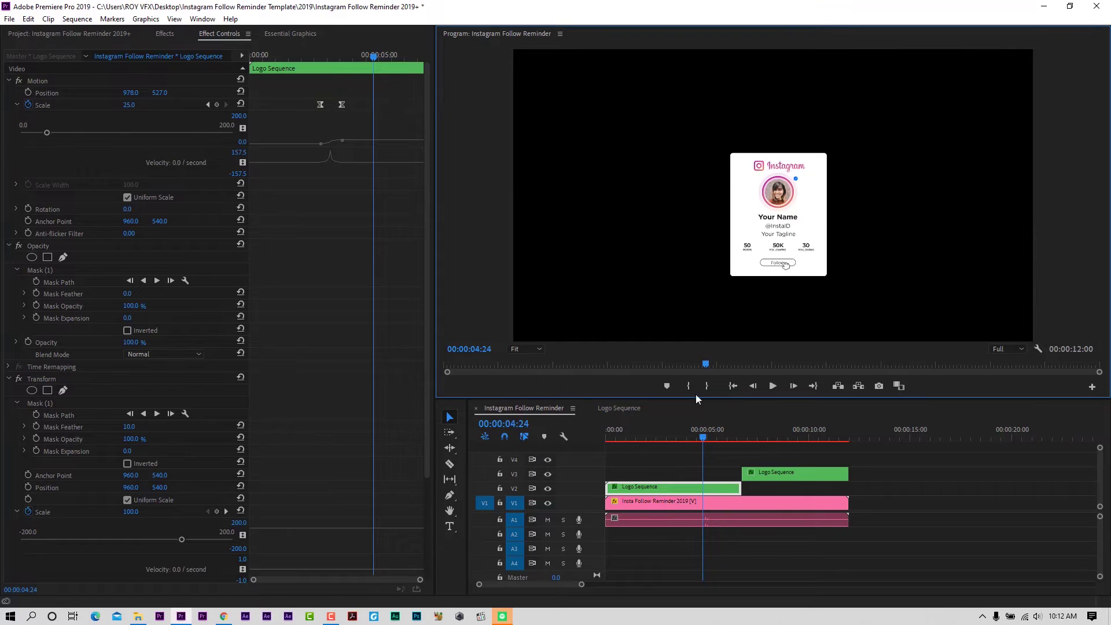
{"action": "left_click_drag", "start_coordinate": [904, 453], "coordinate": [635, 560]}
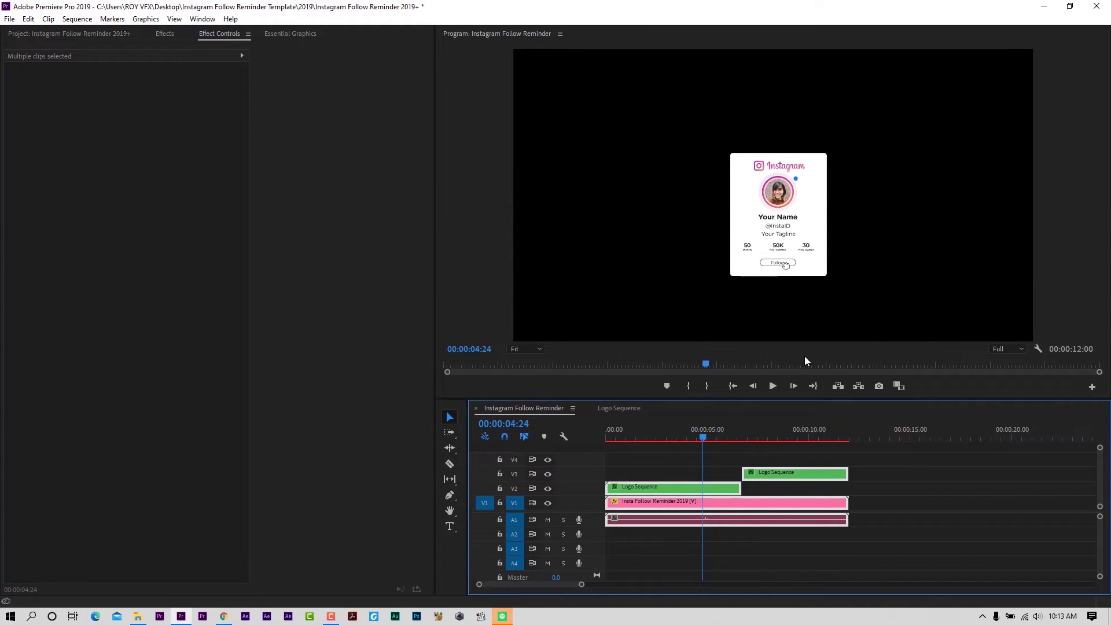
{"action": "left_click", "coordinate": [1039, 349]}
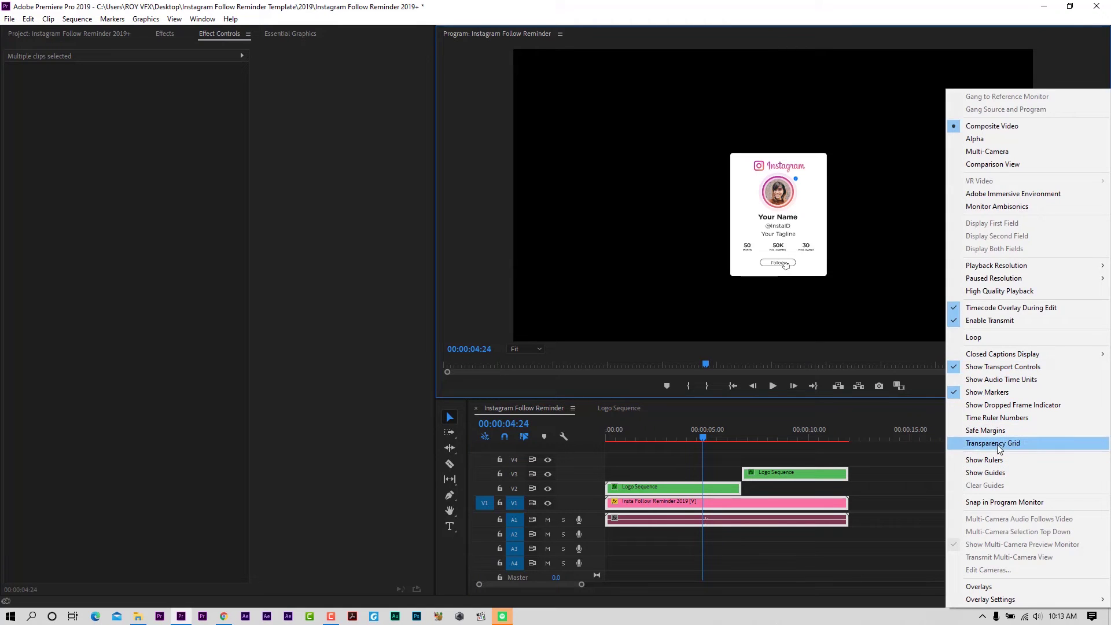
{"action": "left_click", "coordinate": [993, 441]}
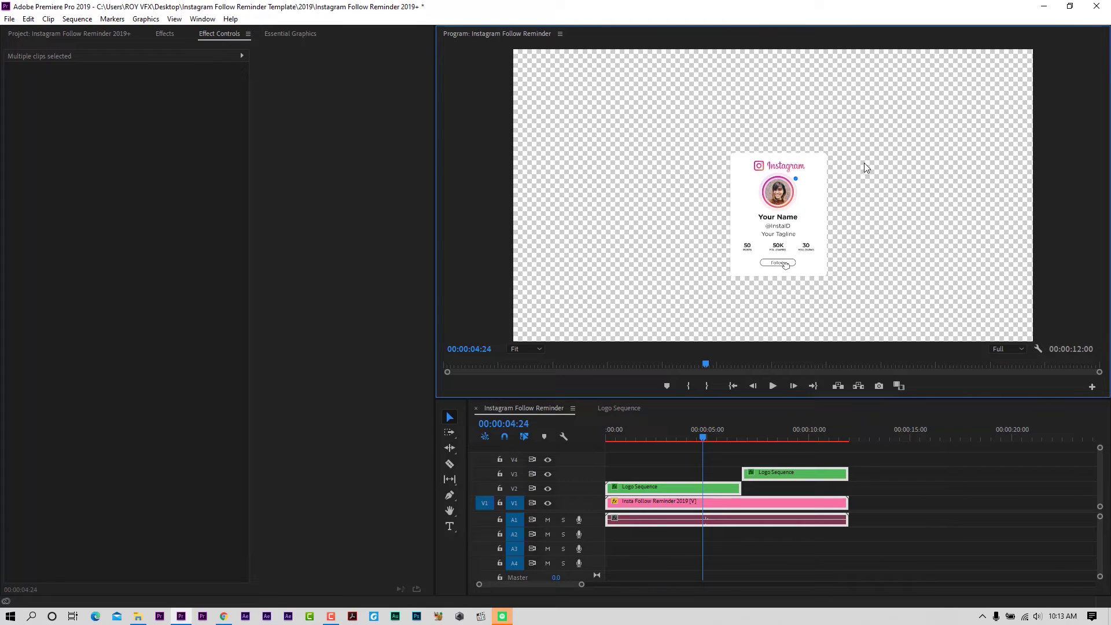
{"action": "left_click", "coordinate": [9, 19]}
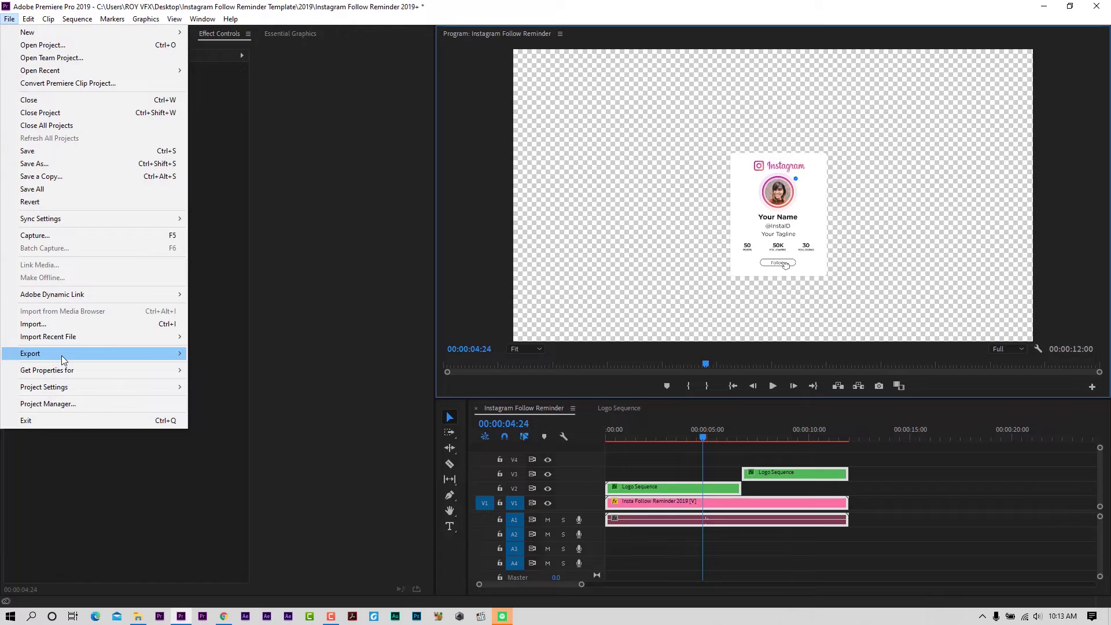
Step: Export Media as QuickTime with the Animation codec, 8-bpc + alpha, rendered at maximum depth
{"action": "mouse_move", "coordinate": [98, 357]}
{"action": "left_click", "coordinate": [240, 354]}
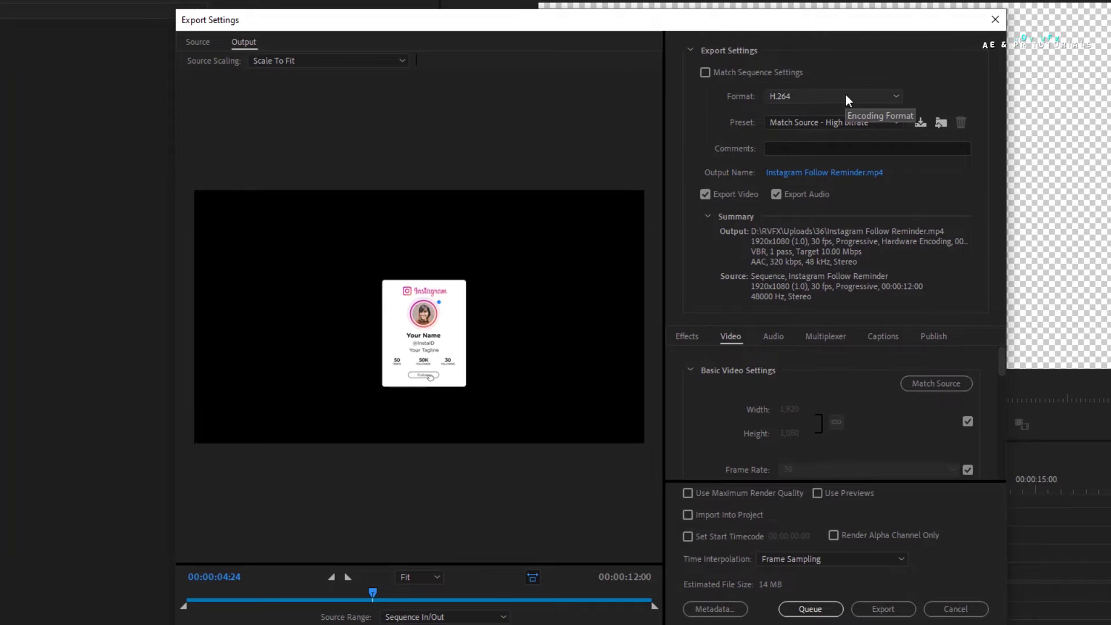
{"action": "left_click", "coordinate": [846, 96]}
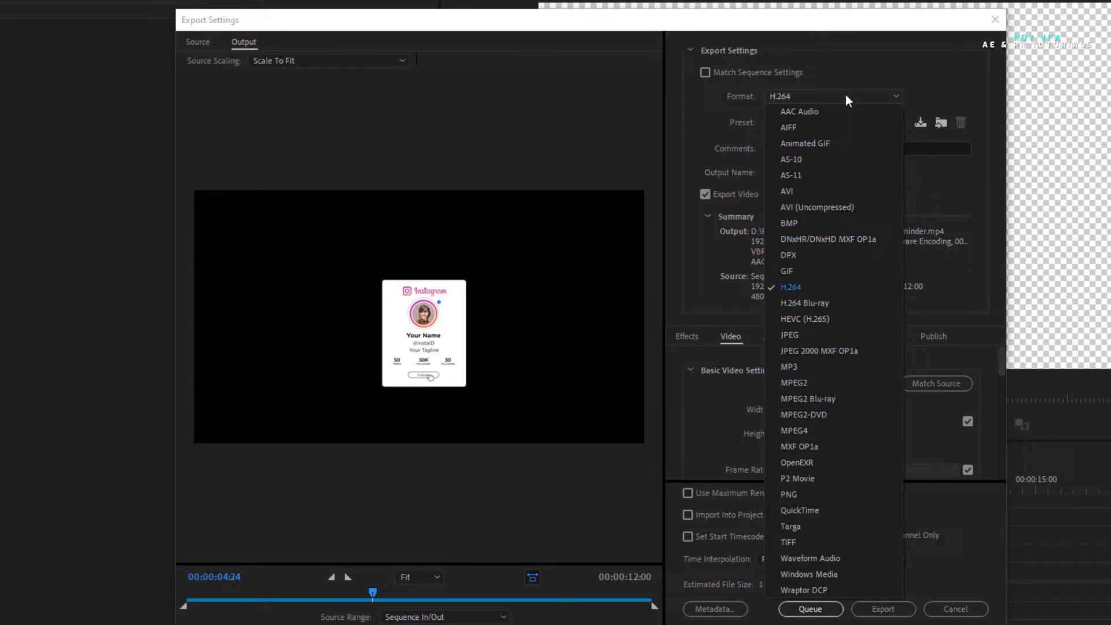
{"action": "left_click", "coordinate": [811, 509]}
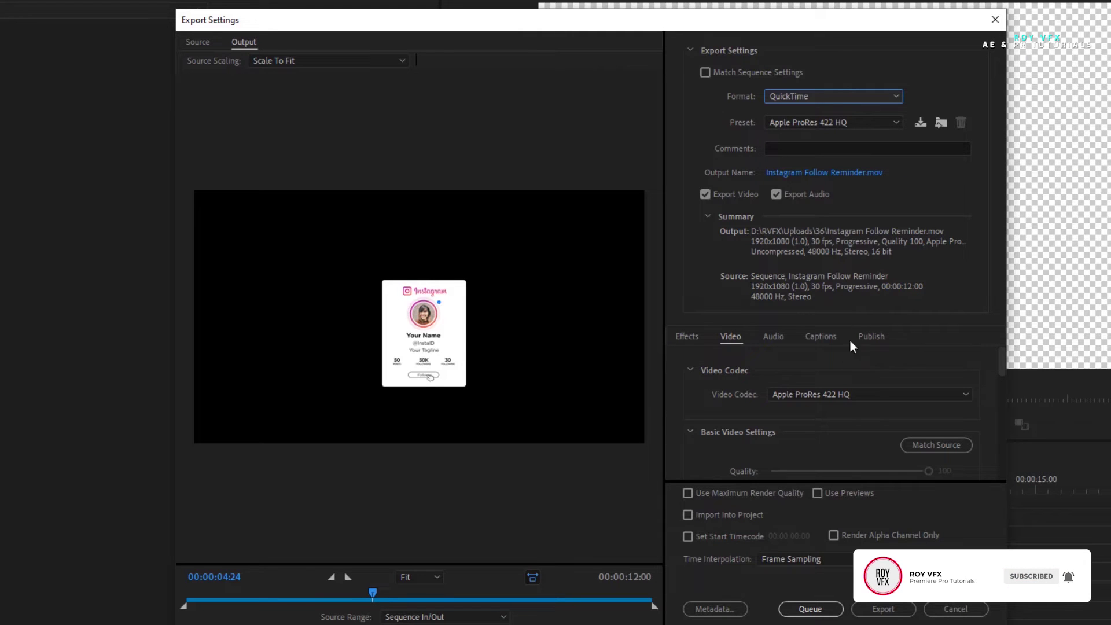
{"action": "left_click", "coordinate": [869, 394]}
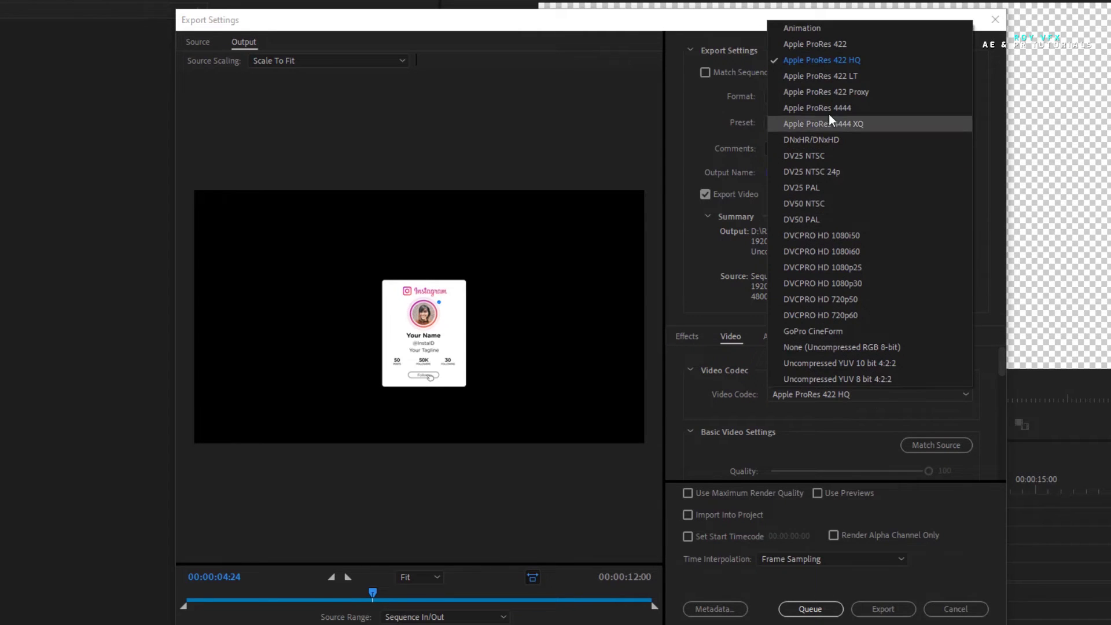
{"action": "left_click", "coordinate": [802, 29]}
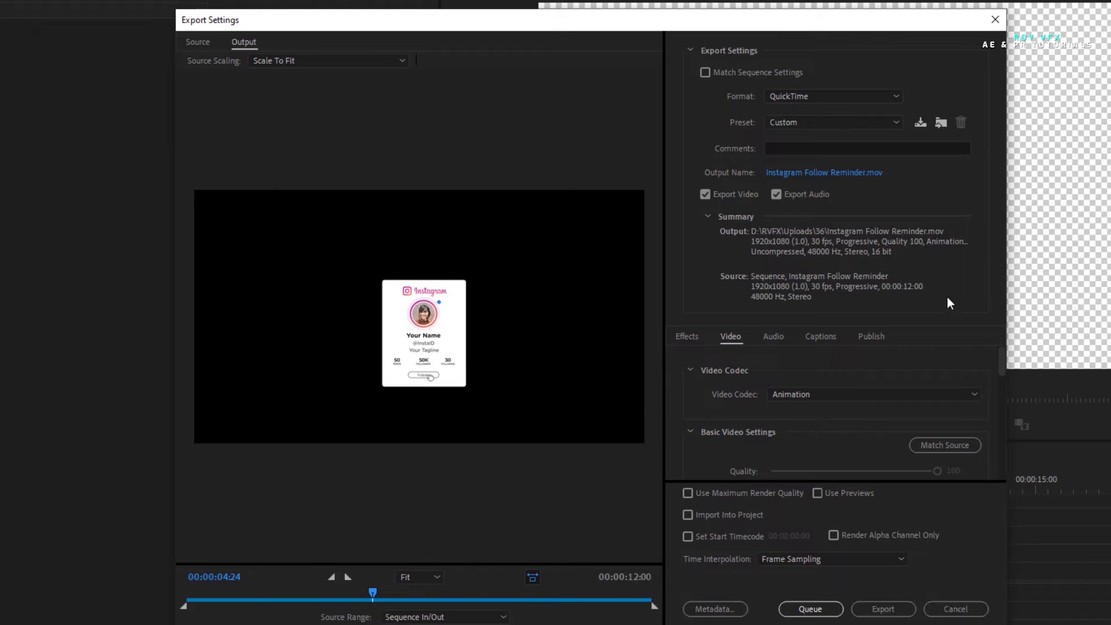
{"action": "left_click_drag", "start_coordinate": [1001, 368], "coordinate": [1000, 386]}
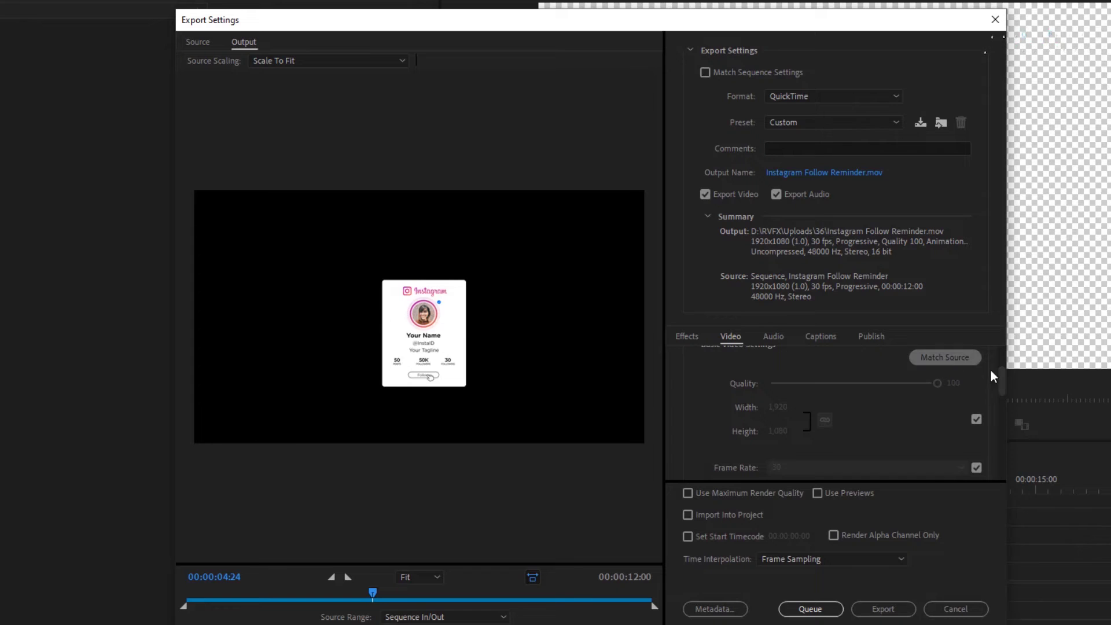
{"action": "scroll", "coordinate": [998, 376], "scroll_direction": "up", "scroll_amount": 3}
{"action": "left_click_drag", "start_coordinate": [1001, 368], "coordinate": [1007, 421]}
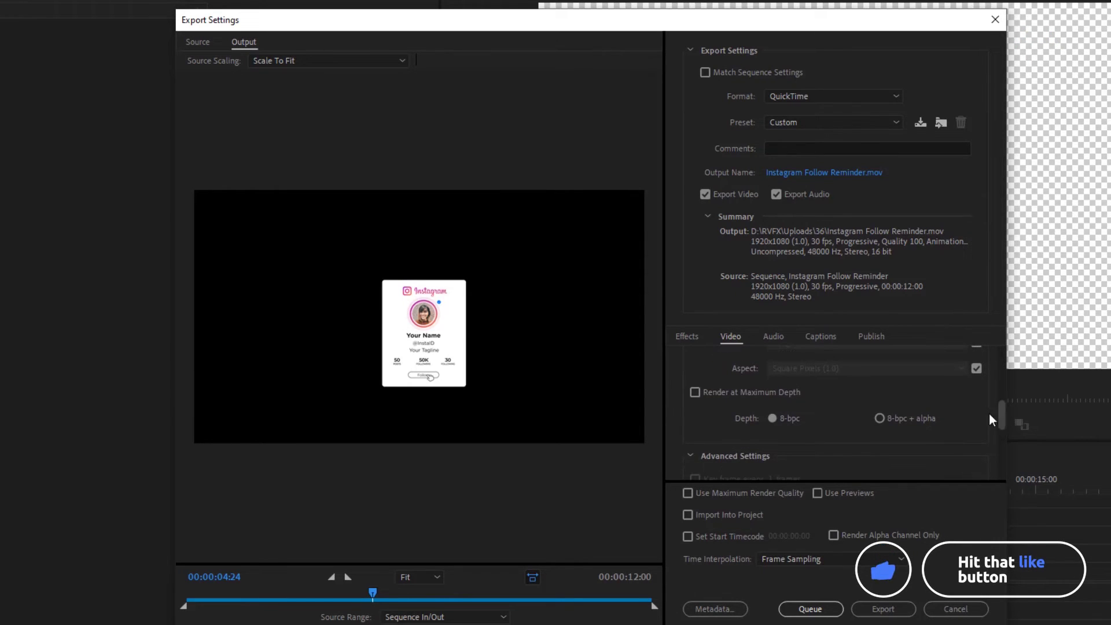
{"action": "left_click", "coordinate": [880, 416]}
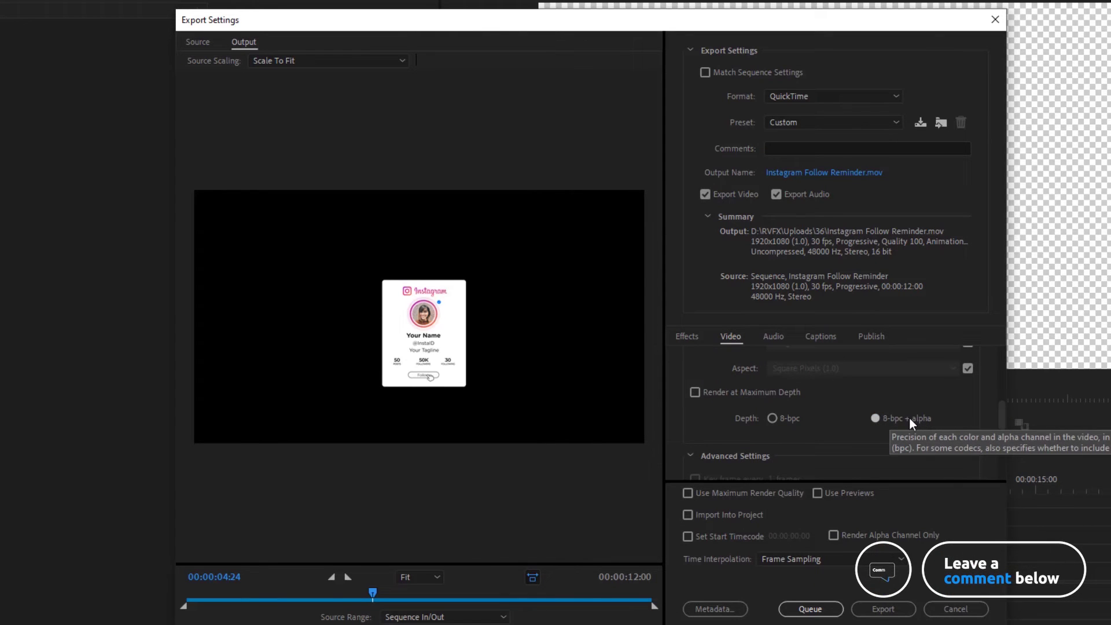
{"action": "left_click", "coordinate": [695, 392]}
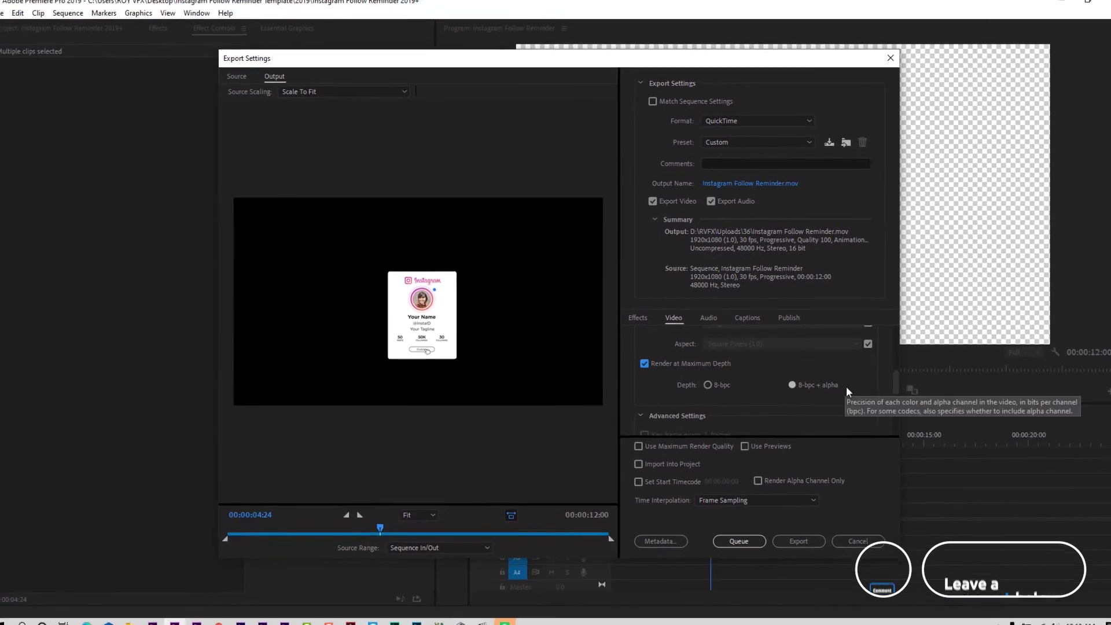
Step: Export the card movie, then import the frank-vessia beach photo
{"action": "left_click", "coordinate": [788, 532]}
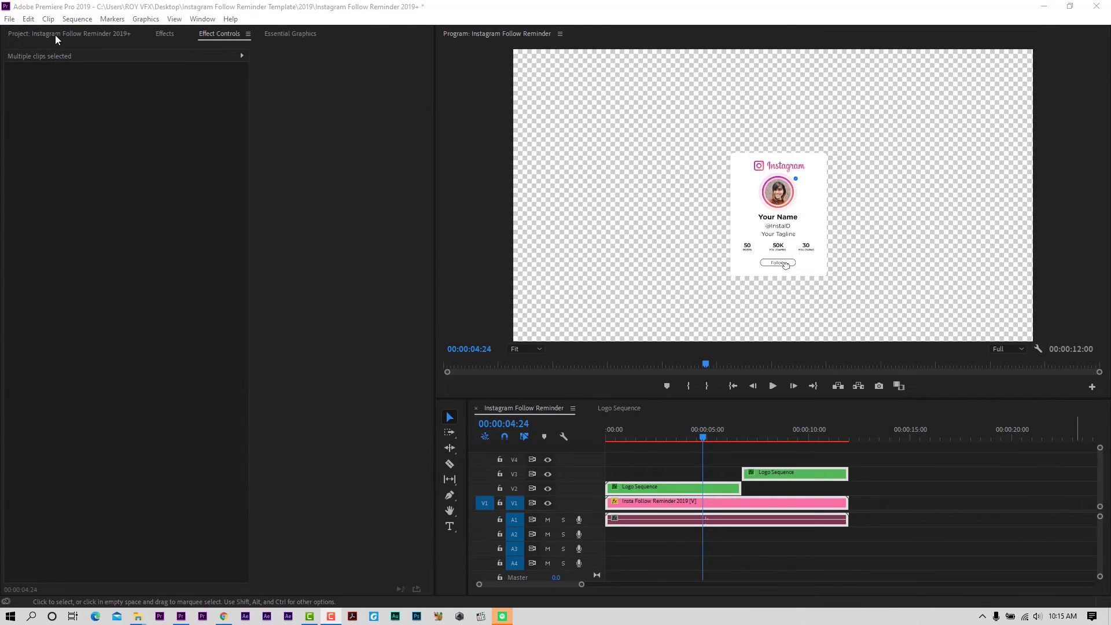
{"action": "left_click", "coordinate": [68, 33]}
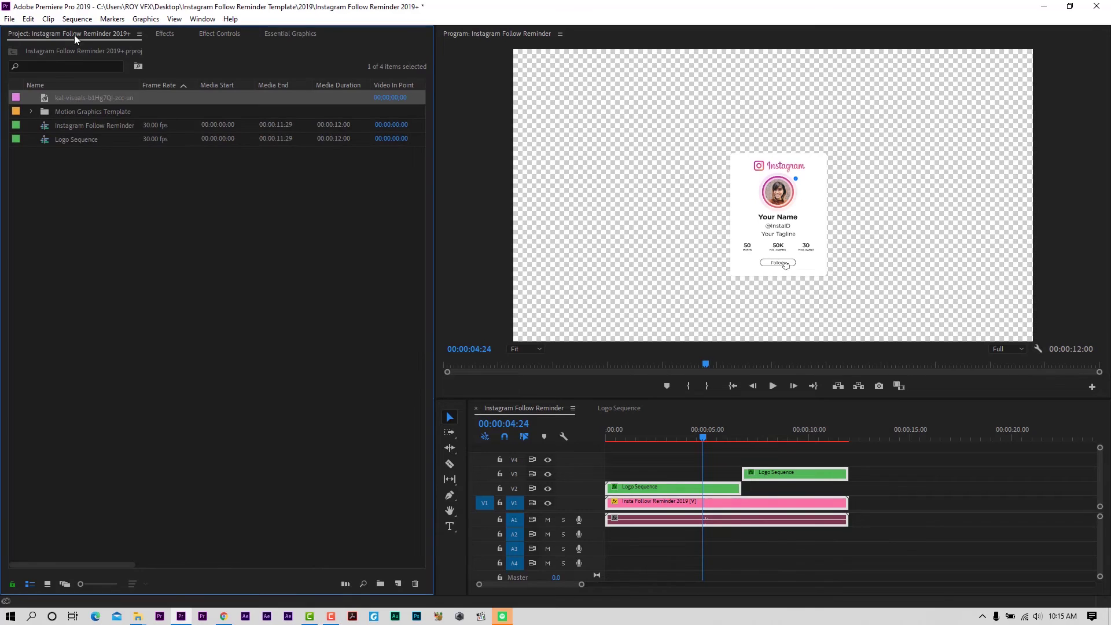
{"action": "right_click", "coordinate": [120, 271]}
{"action": "left_click", "coordinate": [135, 320]}
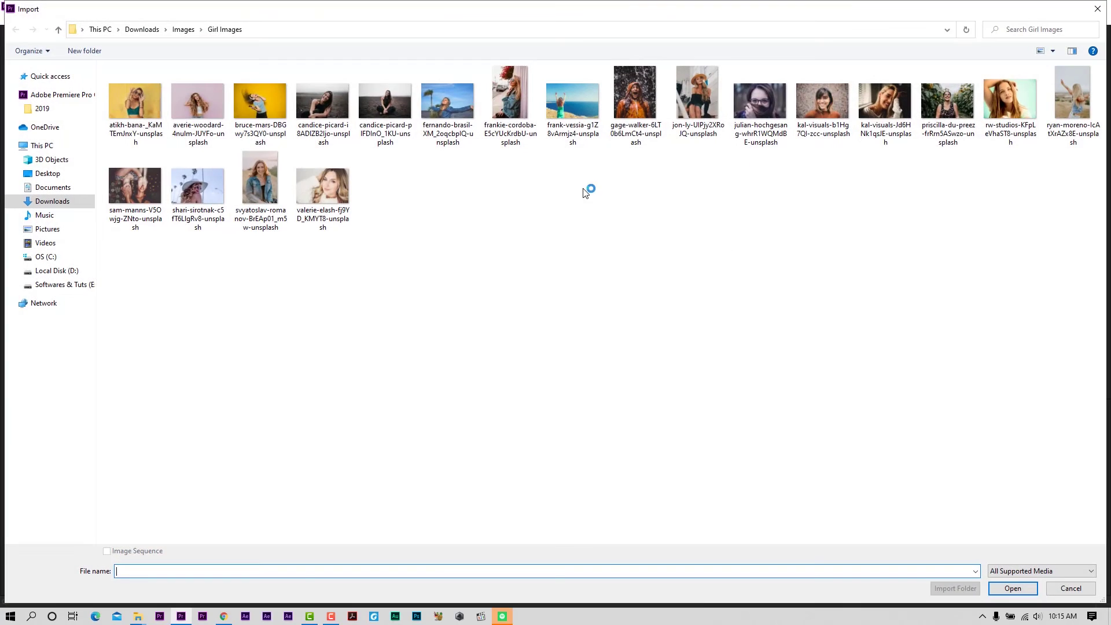
{"action": "double_click", "coordinate": [572, 99]}
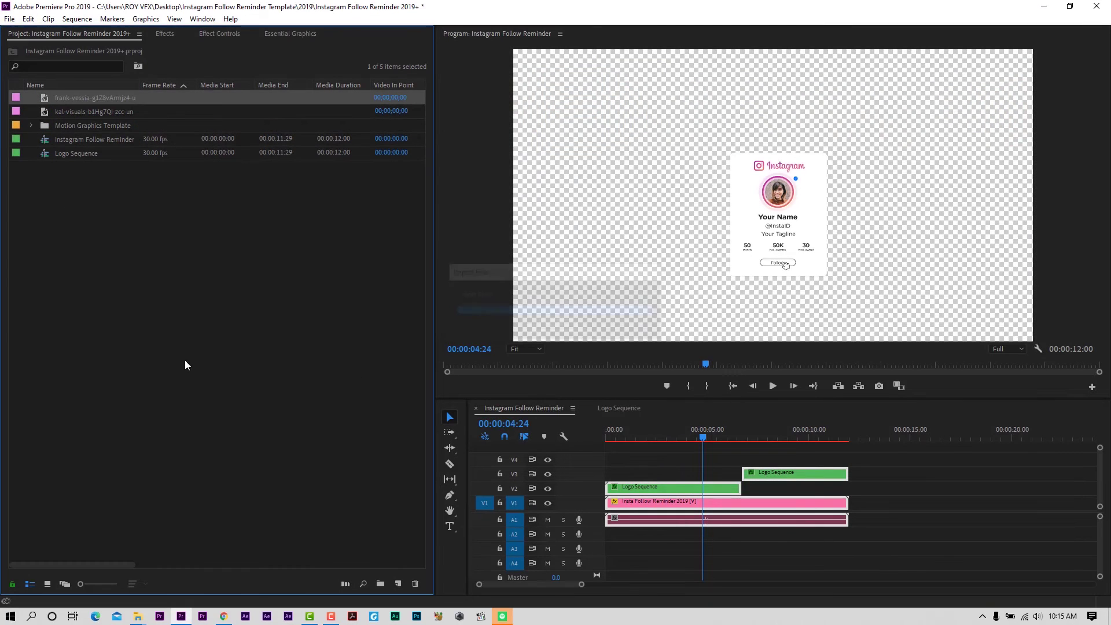
Step: Create Sequence 03 and place the beach photo on V1 at scale 36
{"action": "left_click", "coordinate": [397, 585]}
{"action": "left_click", "coordinate": [410, 443]}
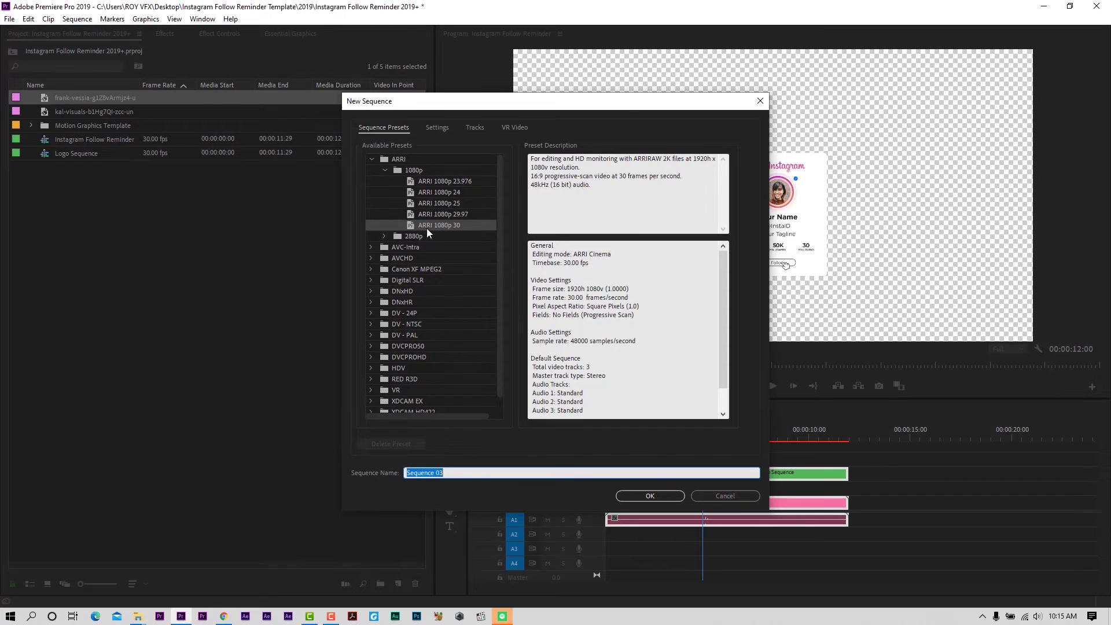
{"action": "left_click", "coordinate": [632, 498]}
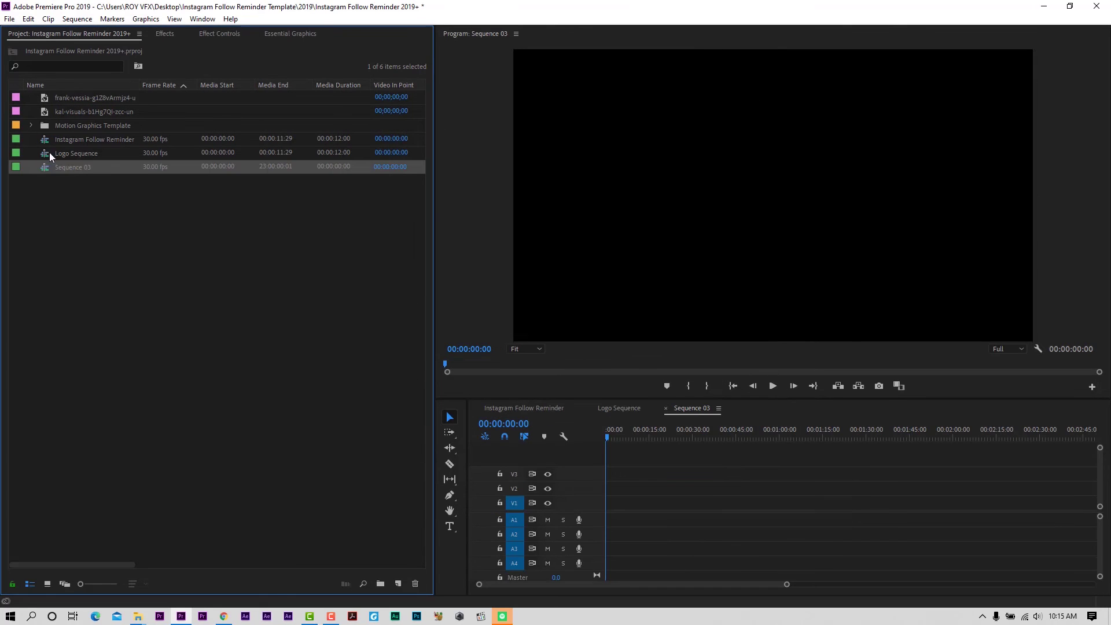
{"action": "left_click_drag", "start_coordinate": [88, 102], "coordinate": [821, 502]}
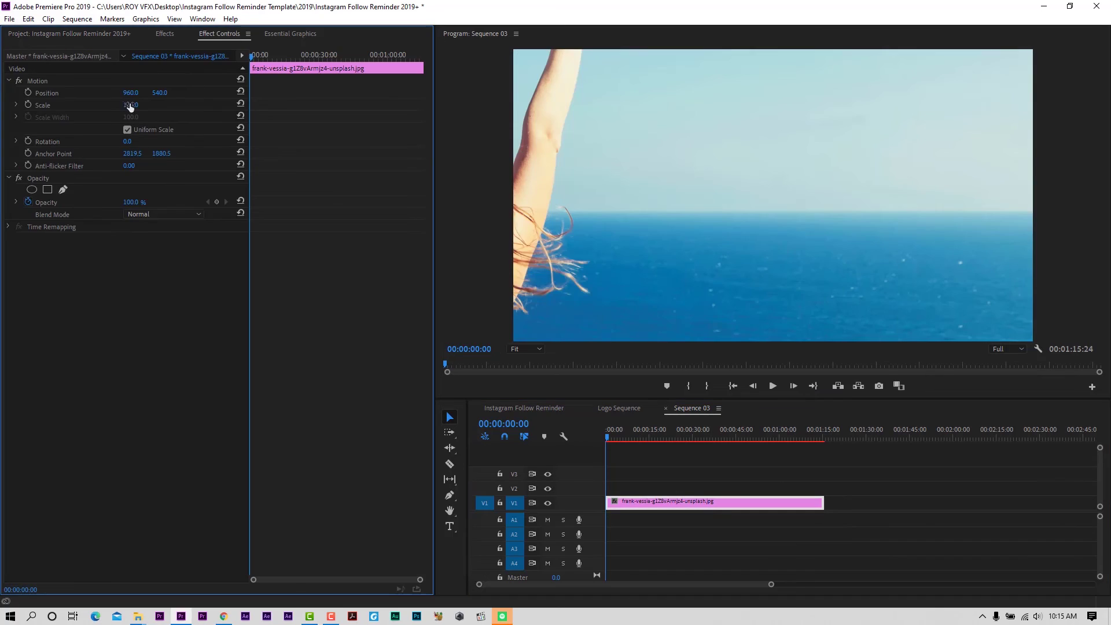
{"action": "left_click", "coordinate": [129, 104]}
{"action": "type", "text": "36"}
{"action": "key", "text": "Return"}
Step: Import Instagram Follow Reminder.mov onto V2 and trim the beach photo to match its length
{"action": "left_click", "coordinate": [69, 34]}
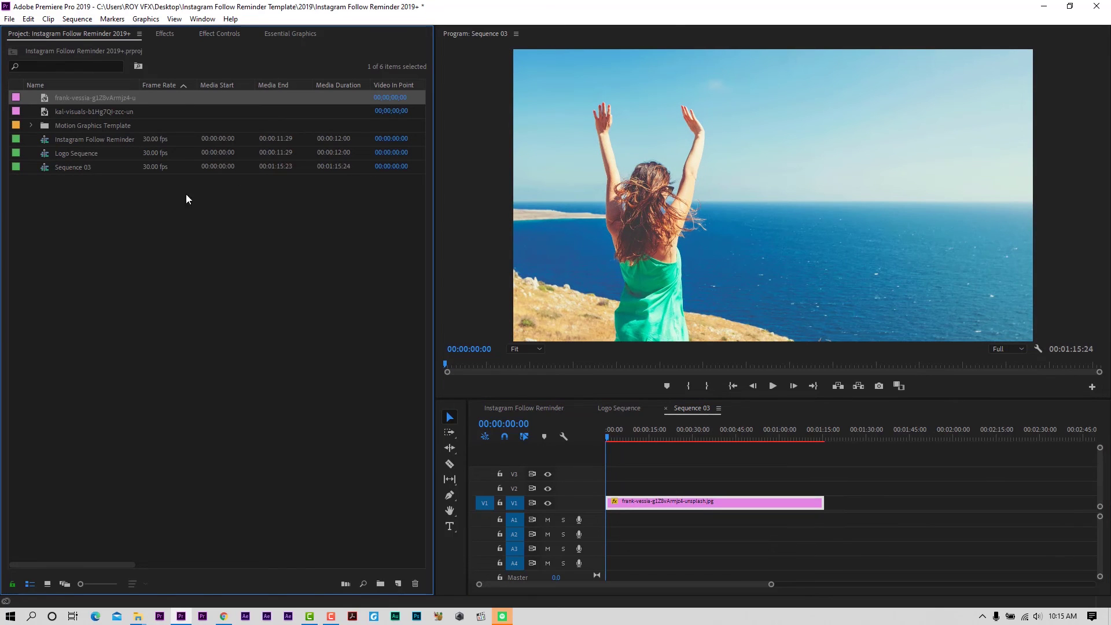
{"action": "right_click", "coordinate": [146, 282]}
{"action": "left_click", "coordinate": [197, 364]}
{"action": "left_click", "coordinate": [167, 109]}
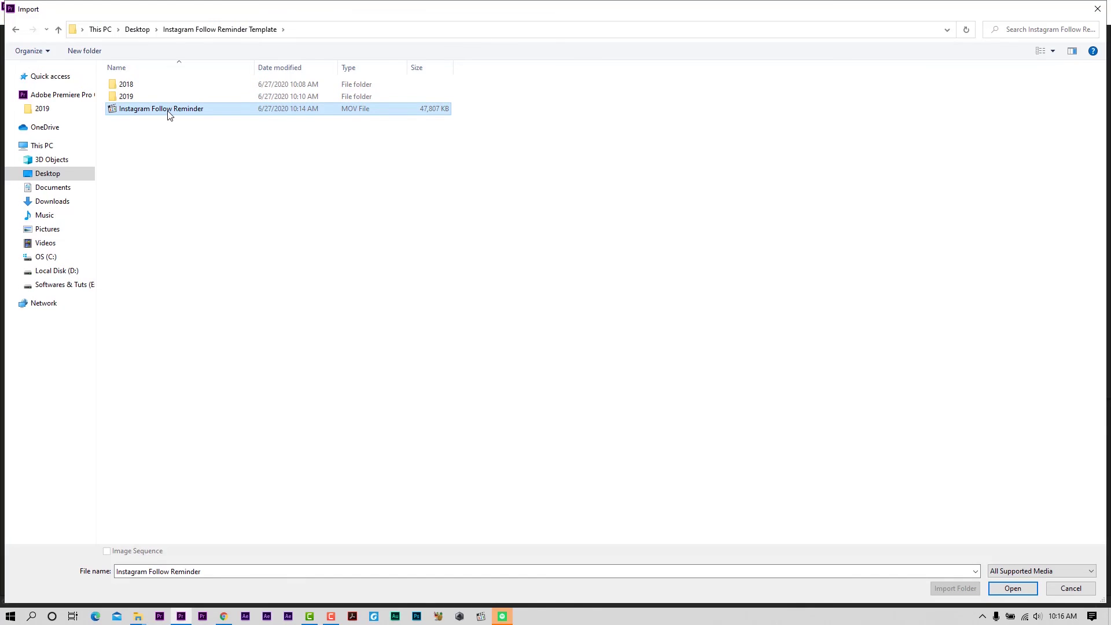
{"action": "double_click", "coordinate": [168, 111]}
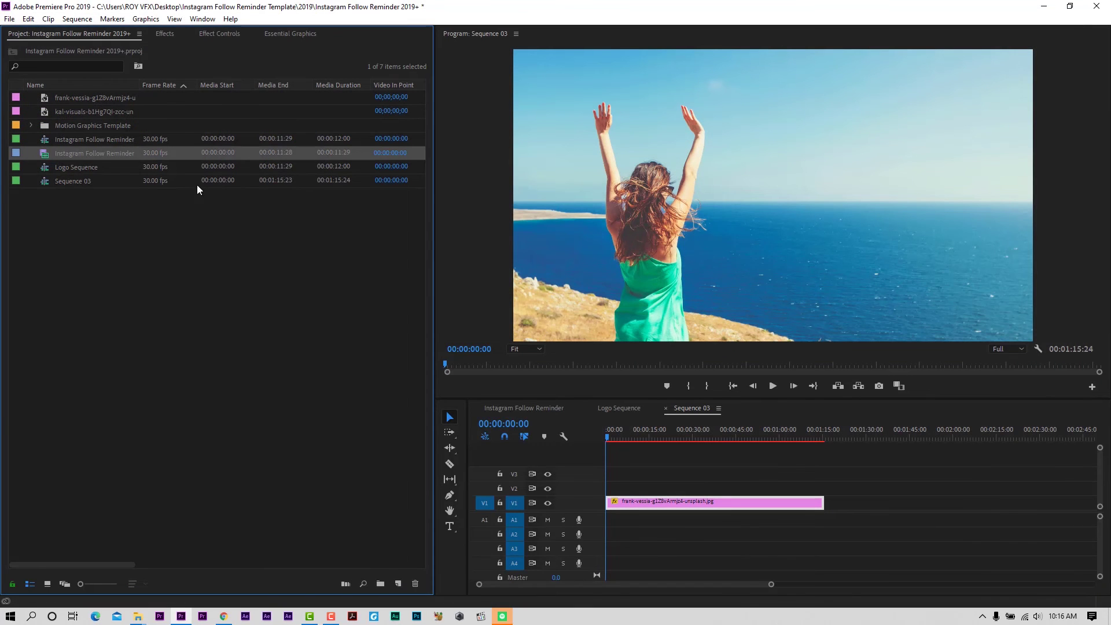
{"action": "left_click_drag", "start_coordinate": [89, 157], "coordinate": [619, 492]}
{"action": "left_click_drag", "start_coordinate": [822, 501], "coordinate": [657, 501]}
Step: Check the overlay at 6:12 at 100% and Fit zoom, then select the card clip
{"action": "left_click_drag", "start_coordinate": [608, 438], "coordinate": [624, 438]}
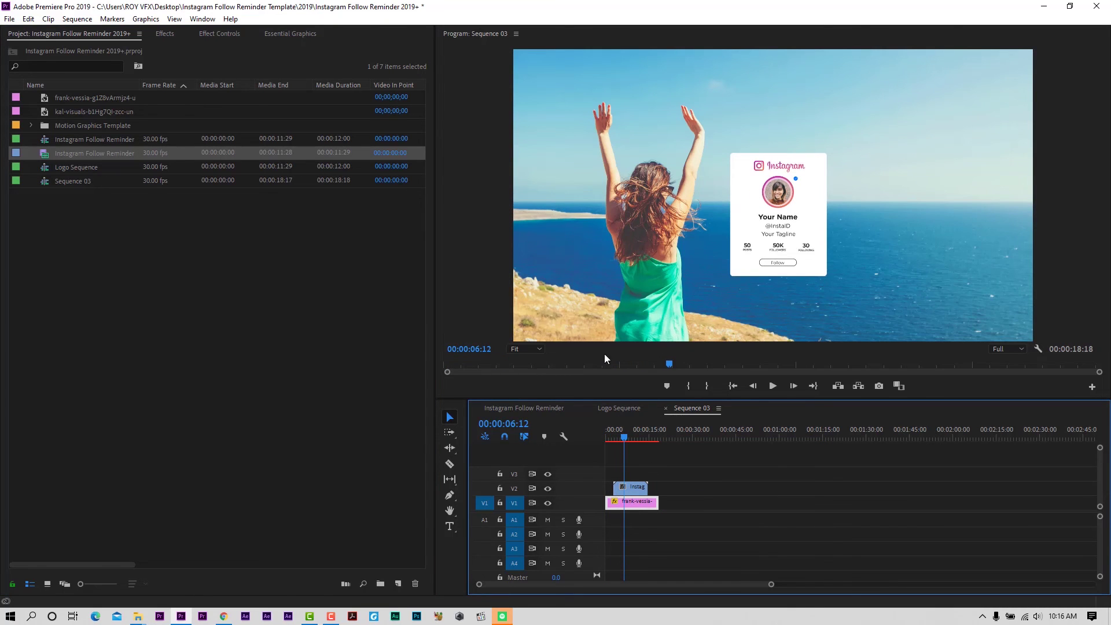
{"action": "left_click", "coordinate": [525, 349]}
{"action": "left_click", "coordinate": [526, 426]}
{"action": "left_click", "coordinate": [524, 348]}
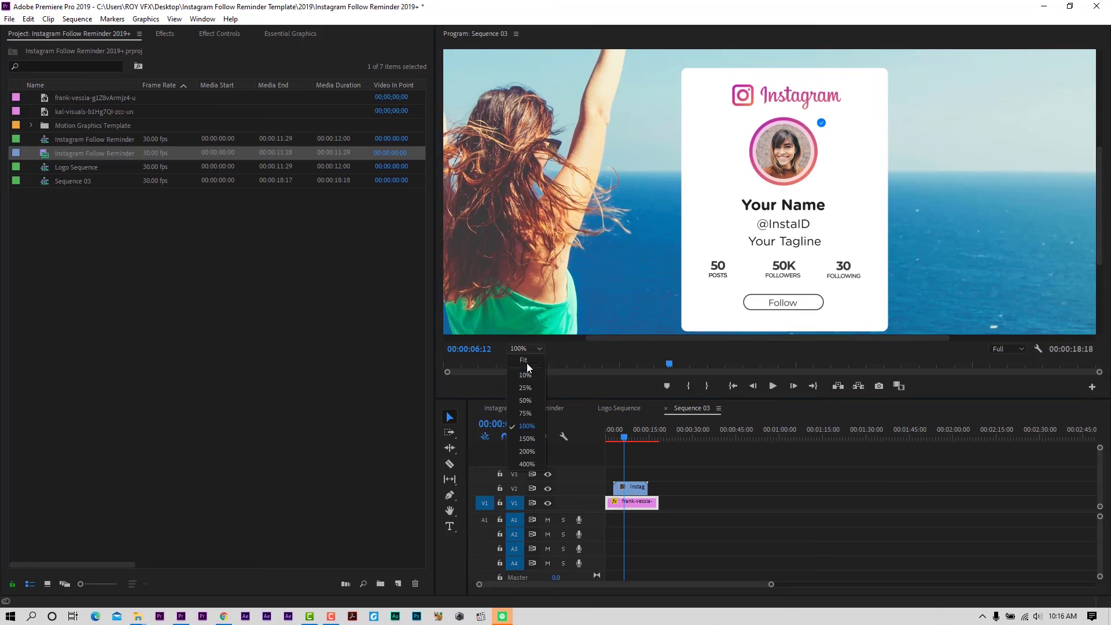
{"action": "left_click", "coordinate": [524, 360]}
{"action": "left_click", "coordinate": [633, 487]}
{"action": "left_click", "coordinate": [220, 33]}
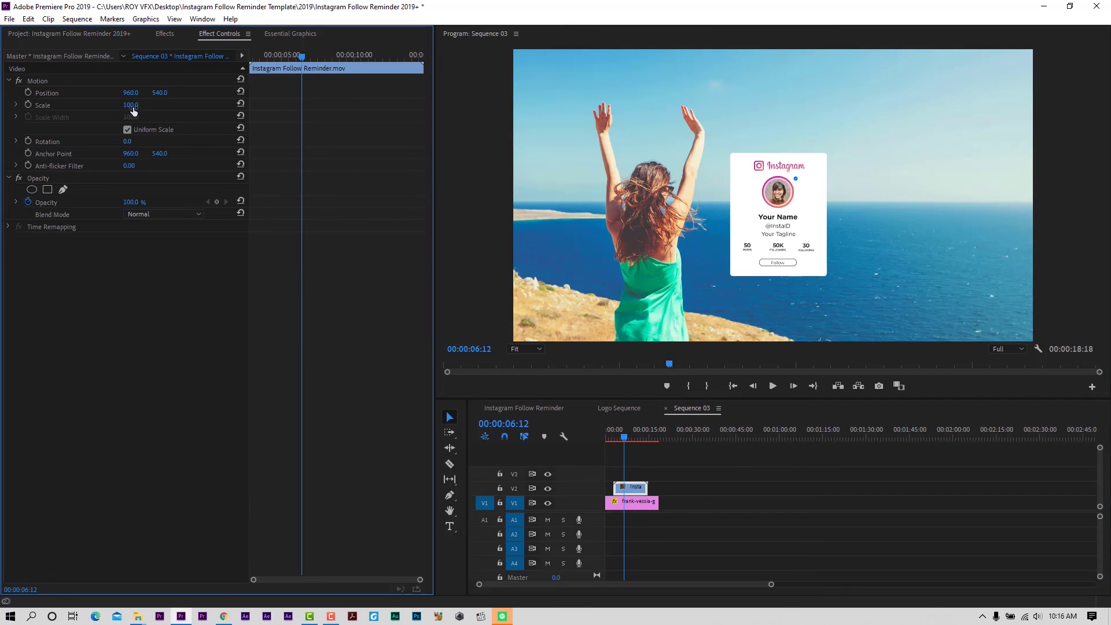